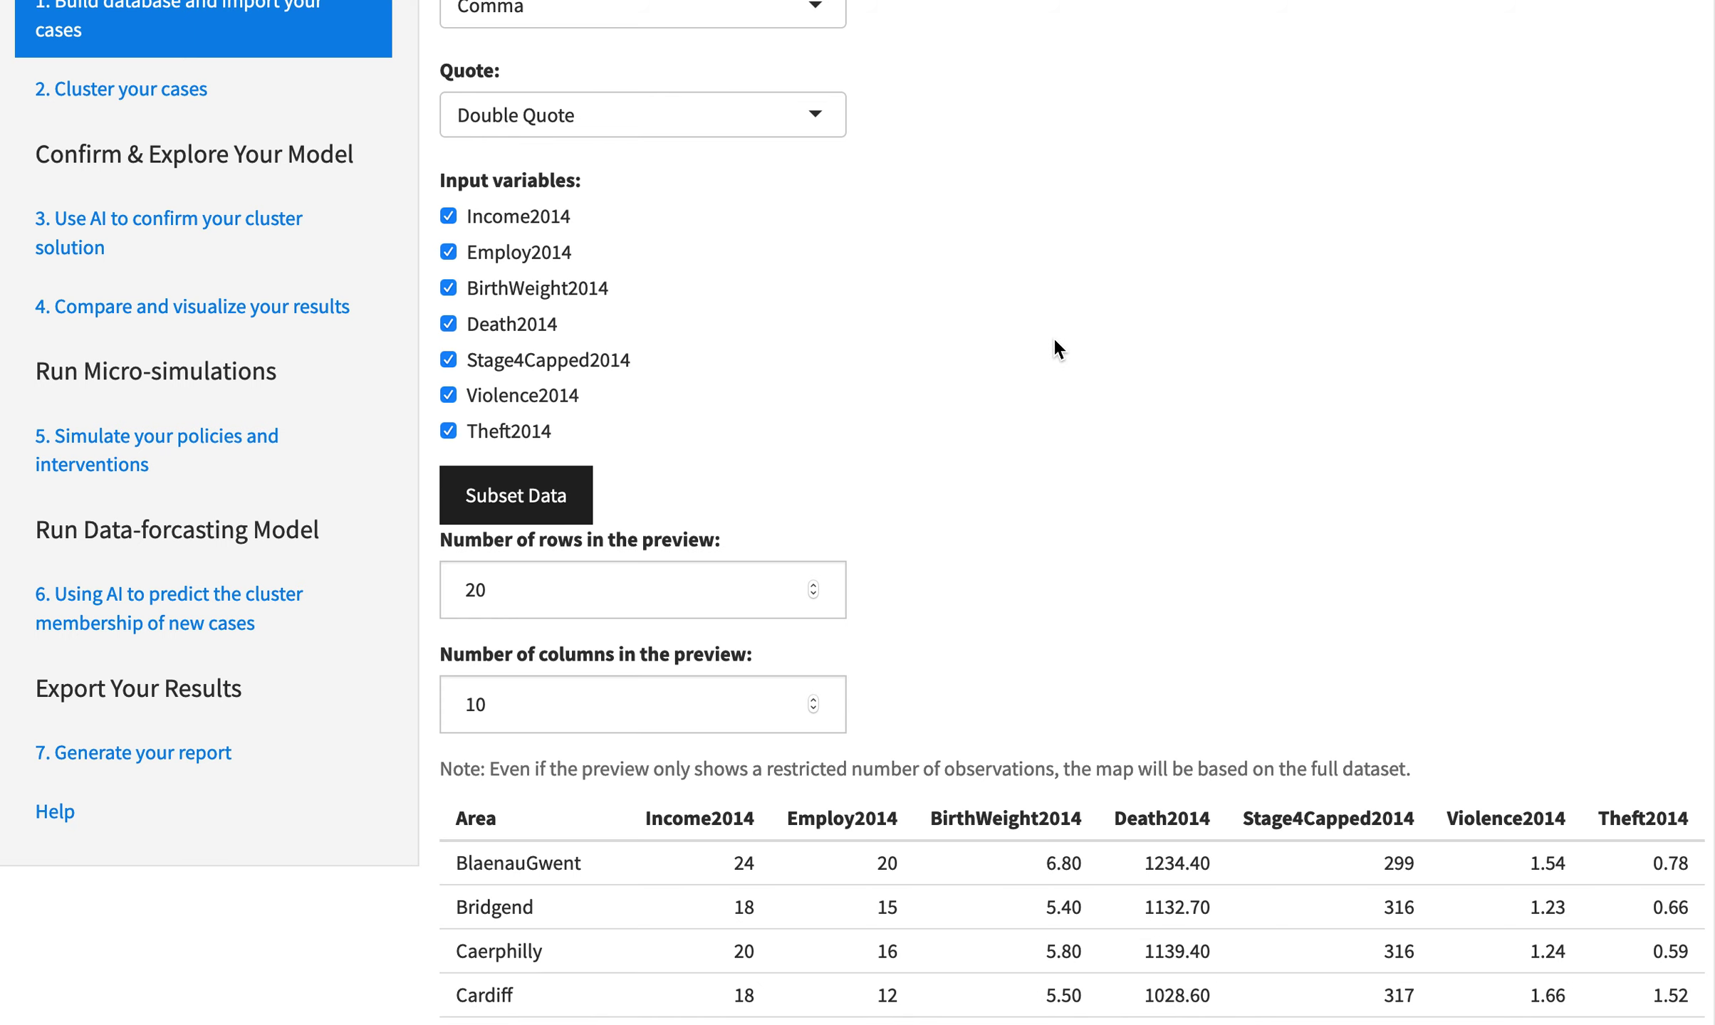
Review the WalesIMD2014.csv data preview and open the section for clustering the cases.
{"action": "scroll", "coordinate": [1054, 344], "scroll_direction": "down", "scroll_amount": 10}
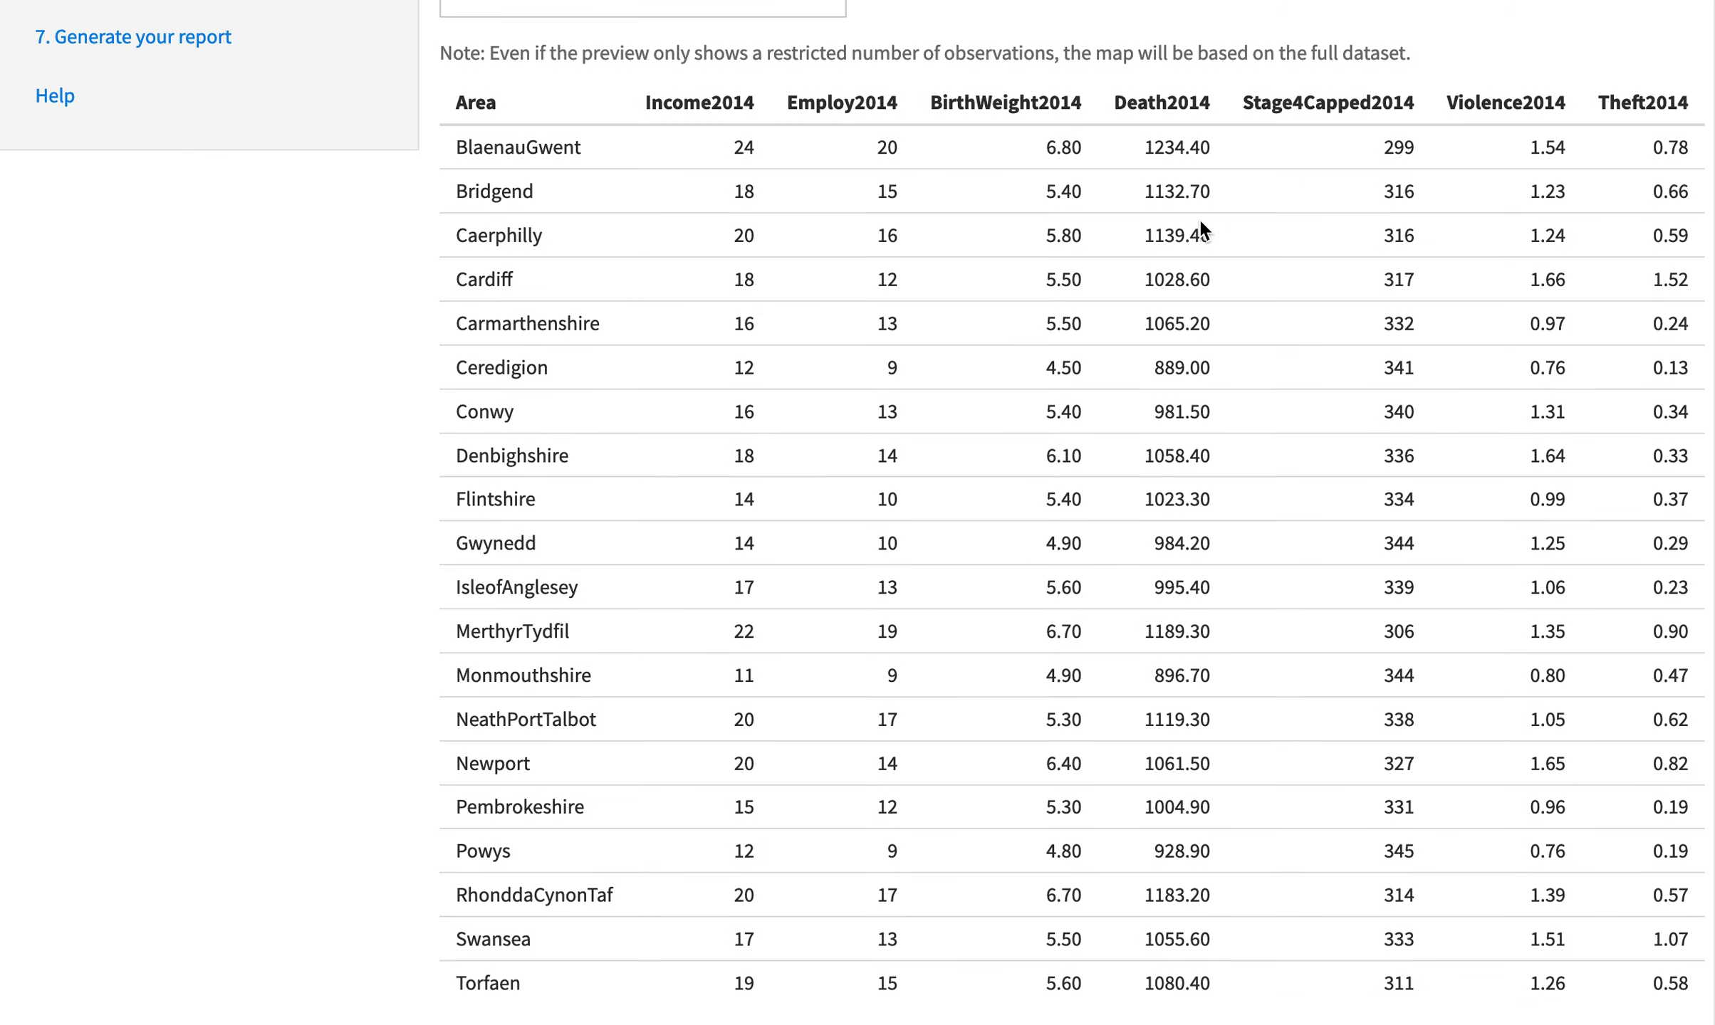
{"action": "scroll", "coordinate": [1254, 226], "scroll_direction": "up", "scroll_amount": 13}
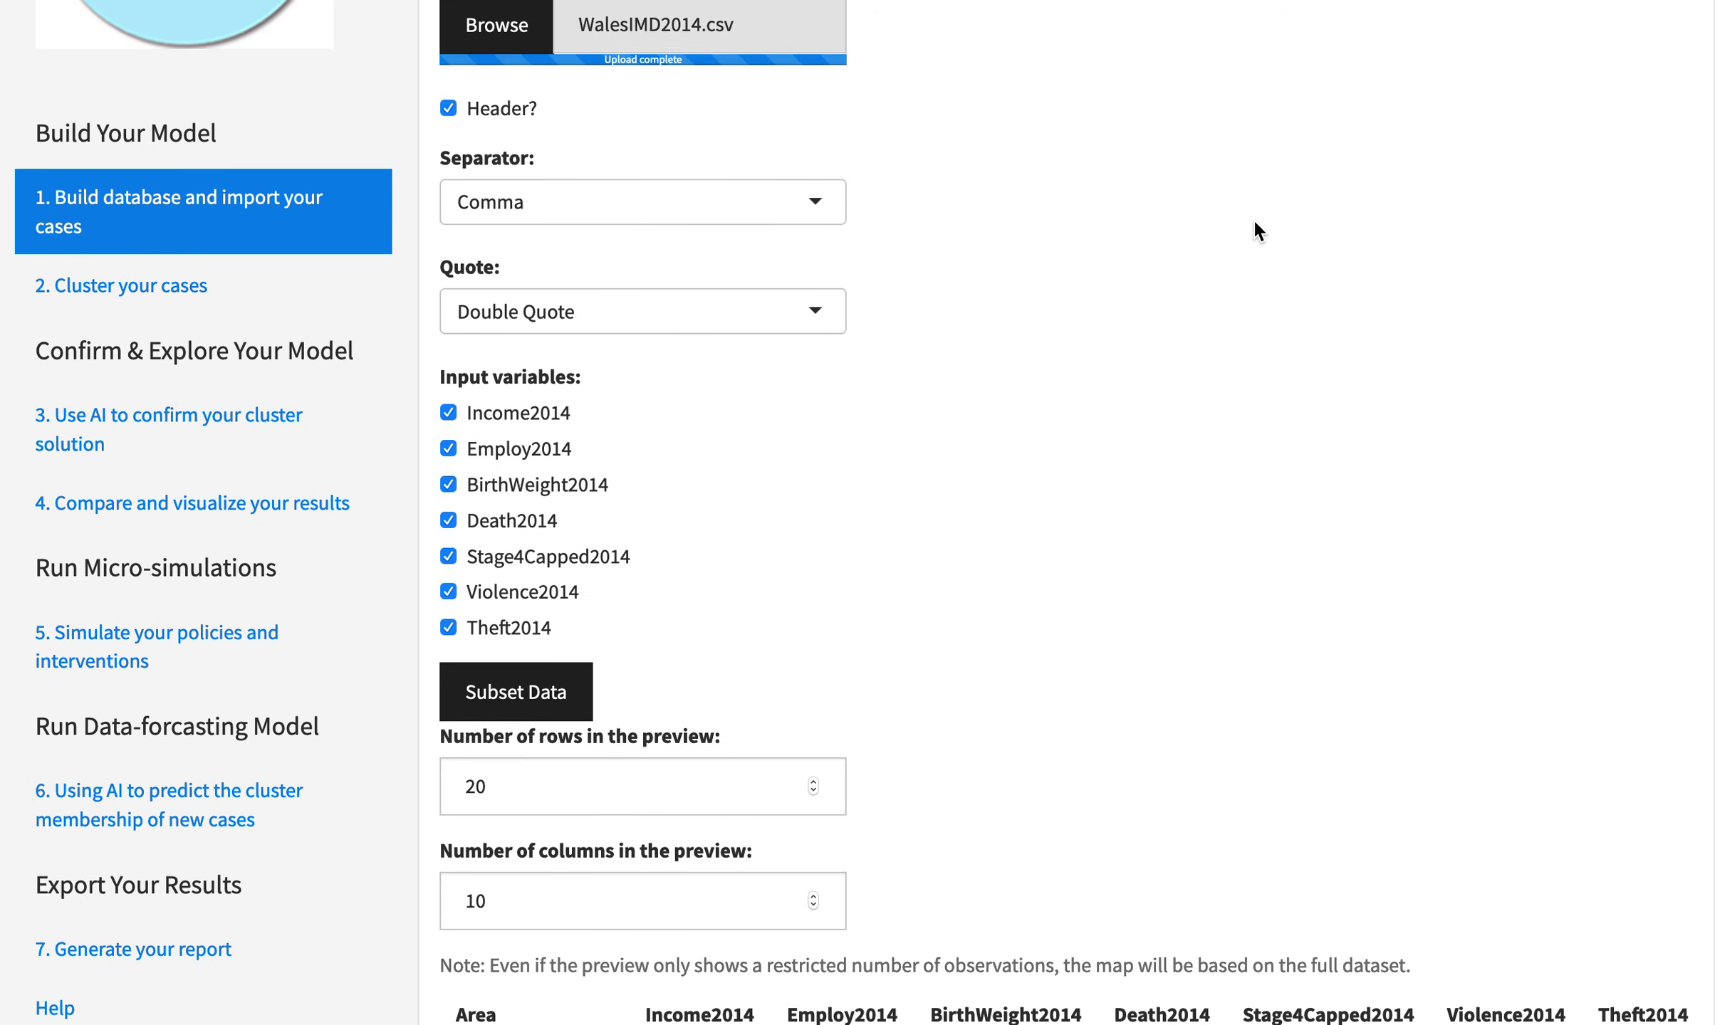
{"action": "scroll", "coordinate": [1255, 226], "scroll_direction": "up", "scroll_amount": 1}
{"action": "left_click", "coordinate": [146, 371]}
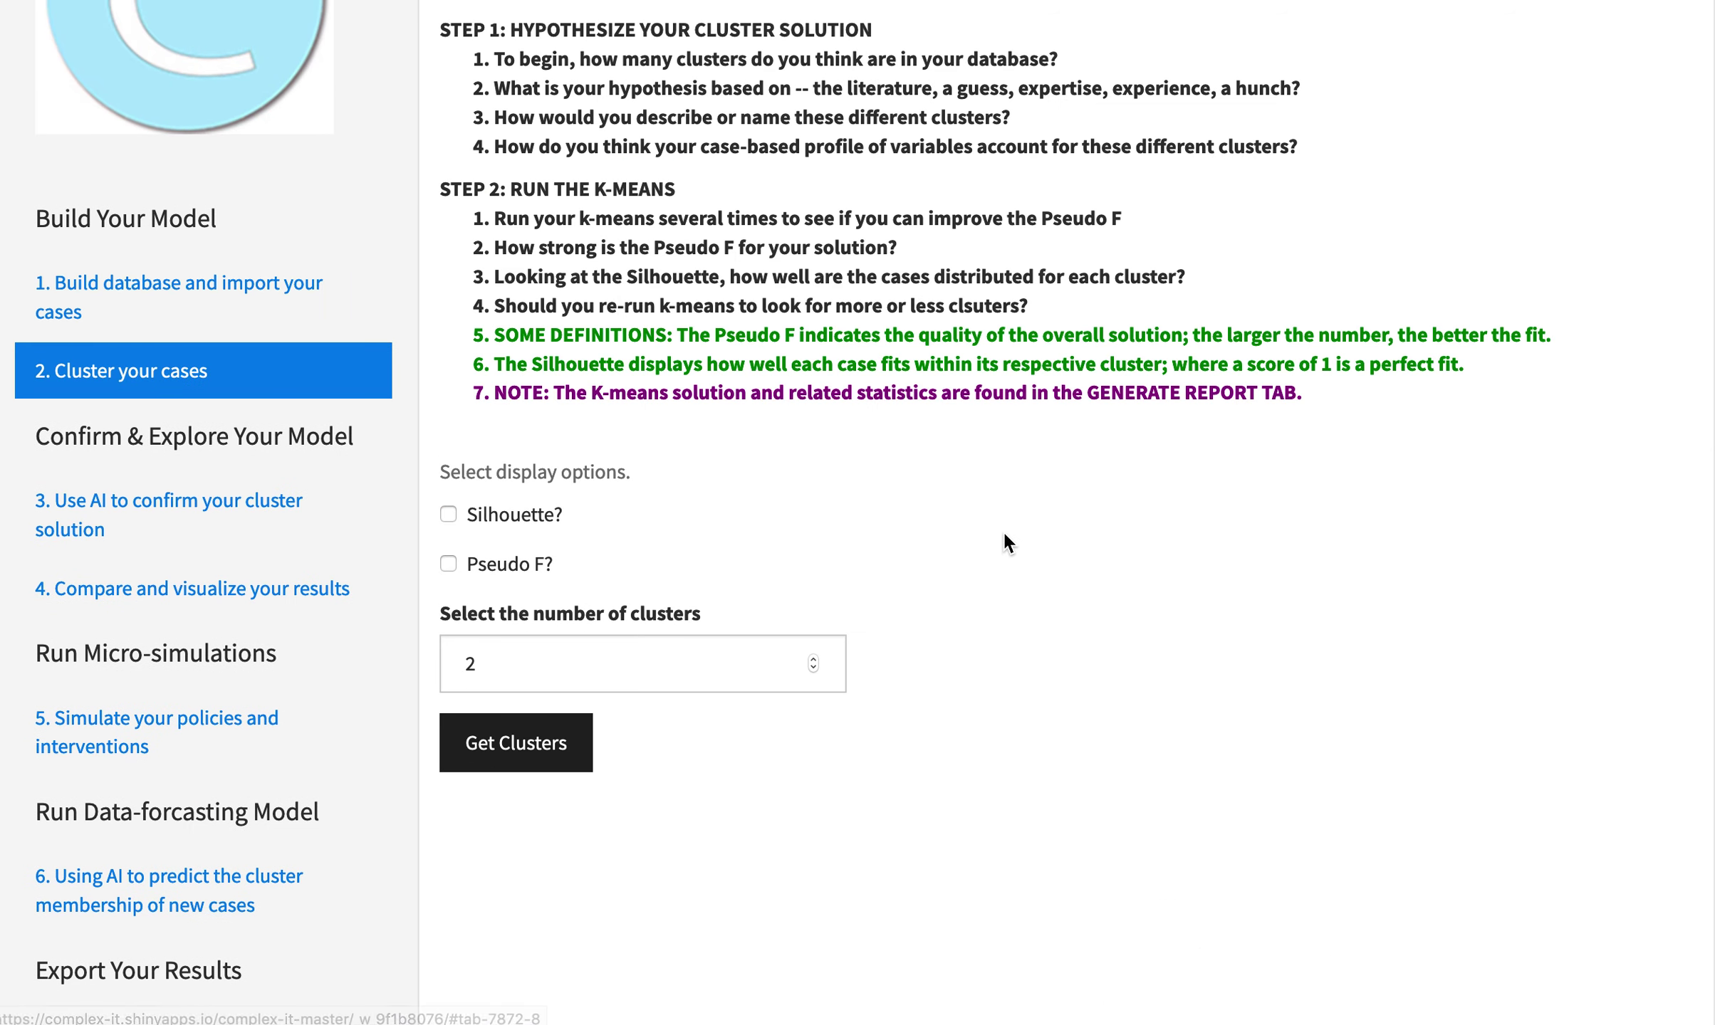
Switch to the k-means article in the browser and examine its demonstration of the standard algorithm.
{"action": "scroll", "coordinate": [1004, 543], "scroll_direction": "up", "scroll_amount": 2}
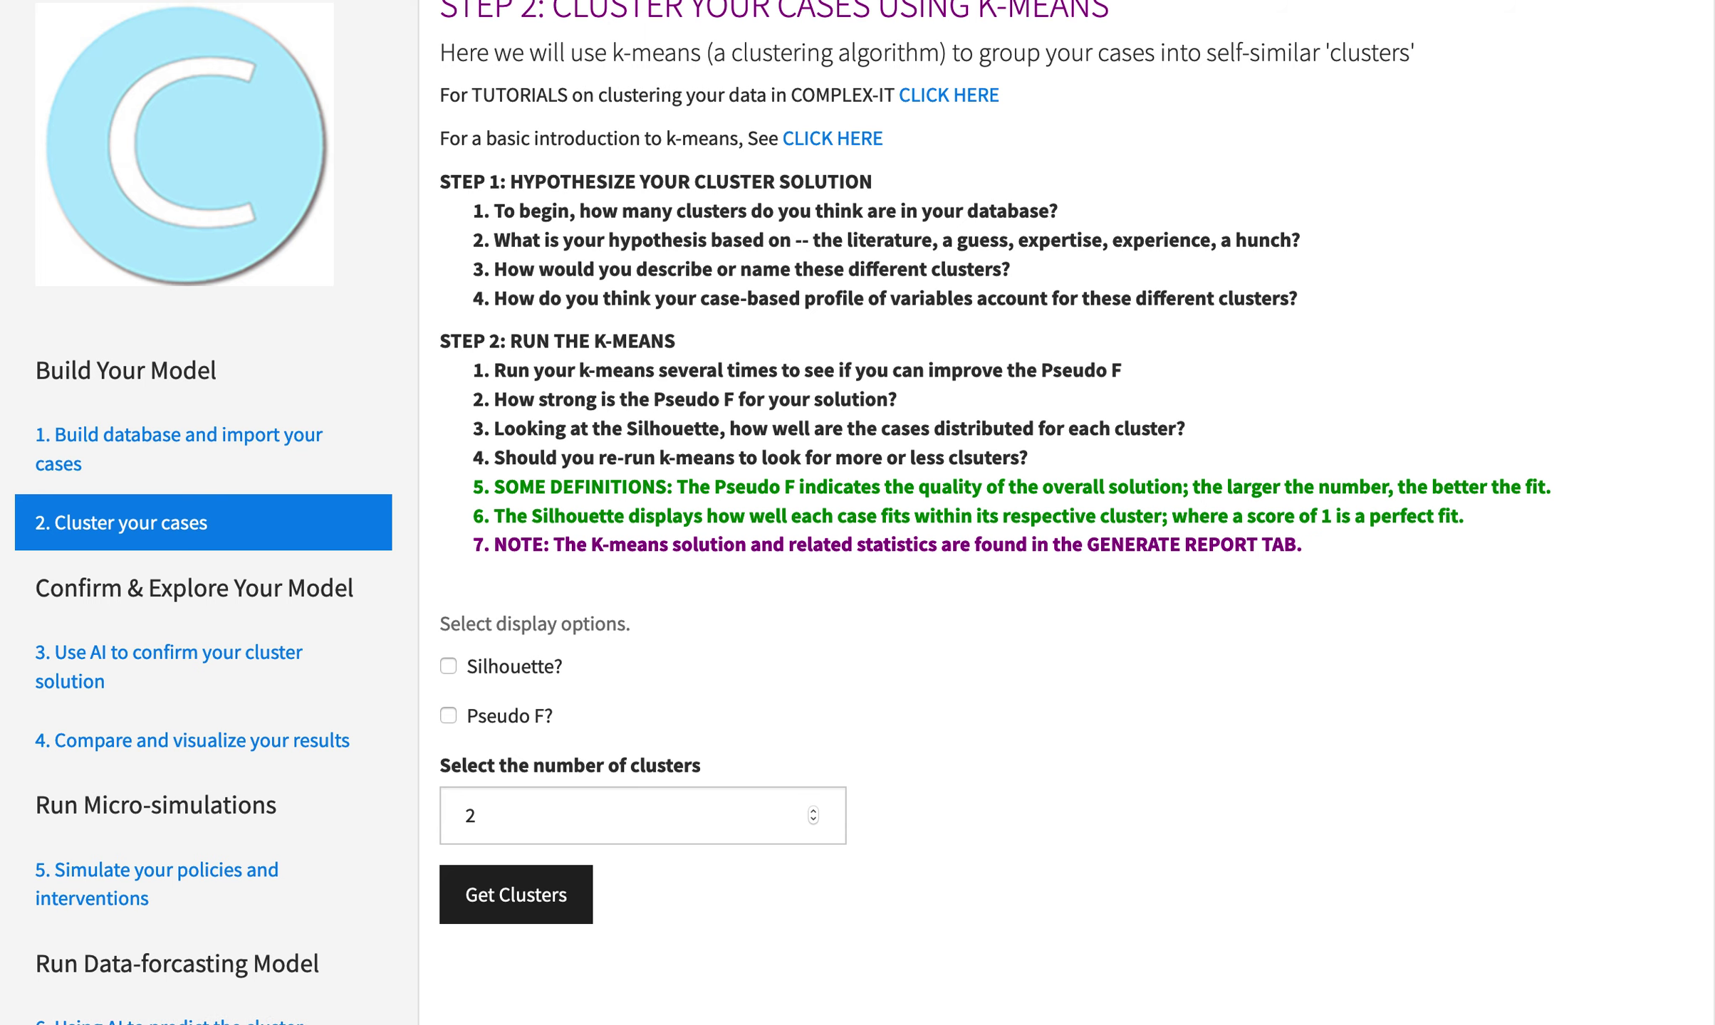
{"action": "key", "text": "ctrl+Tab"}
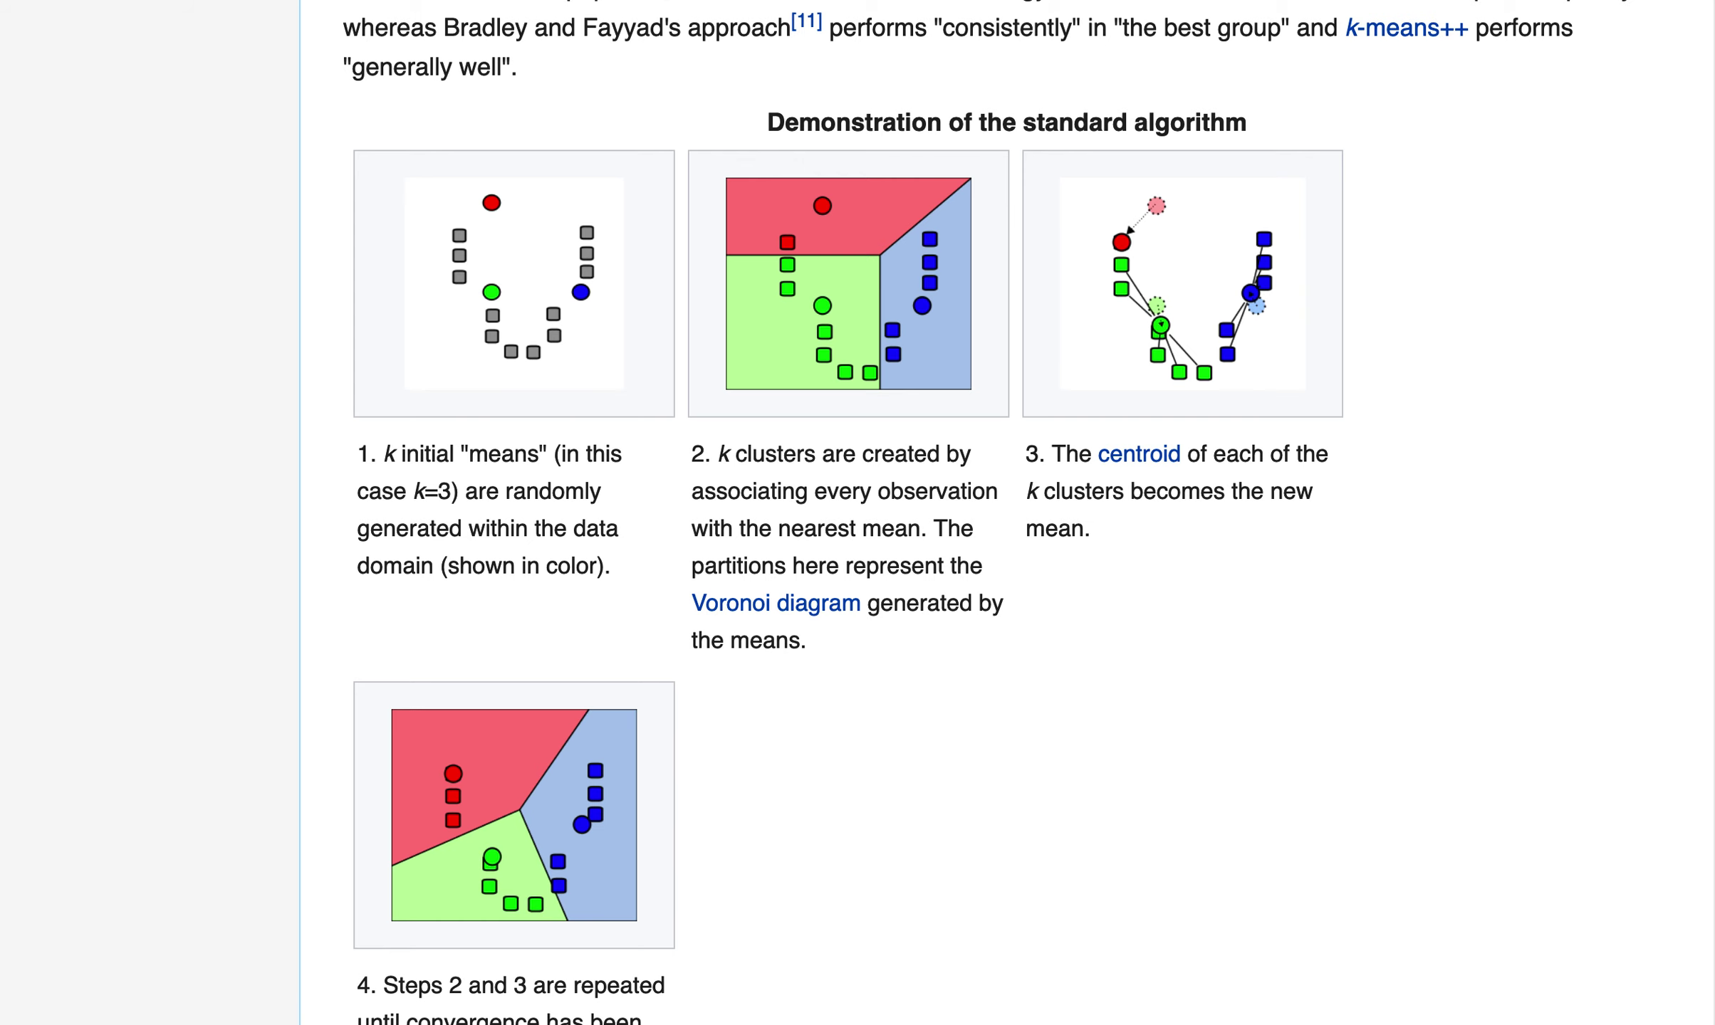
{"action": "scroll", "coordinate": [854, 512], "scroll_direction": "up", "scroll_amount": 15}
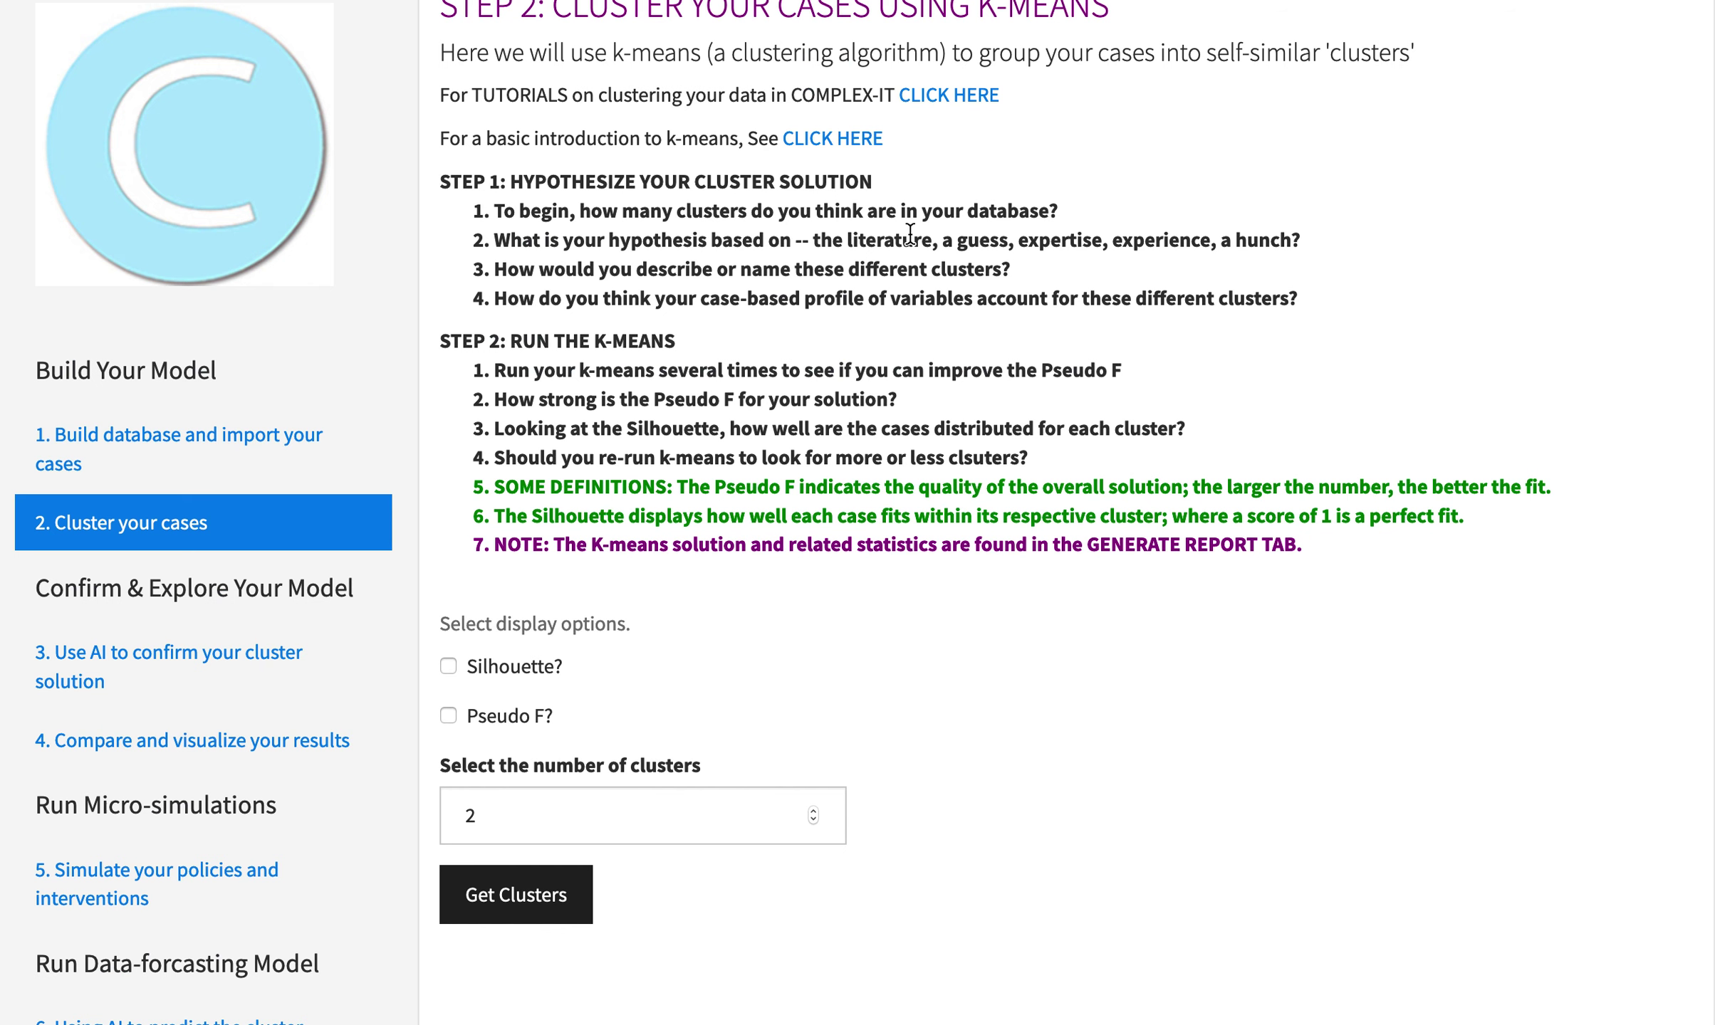
Generate a k-means solution with 5 clusters, with the Silhouette and Pseudo F display options enabled.
{"action": "scroll", "coordinate": [901, 754], "scroll_direction": "down", "scroll_amount": 1}
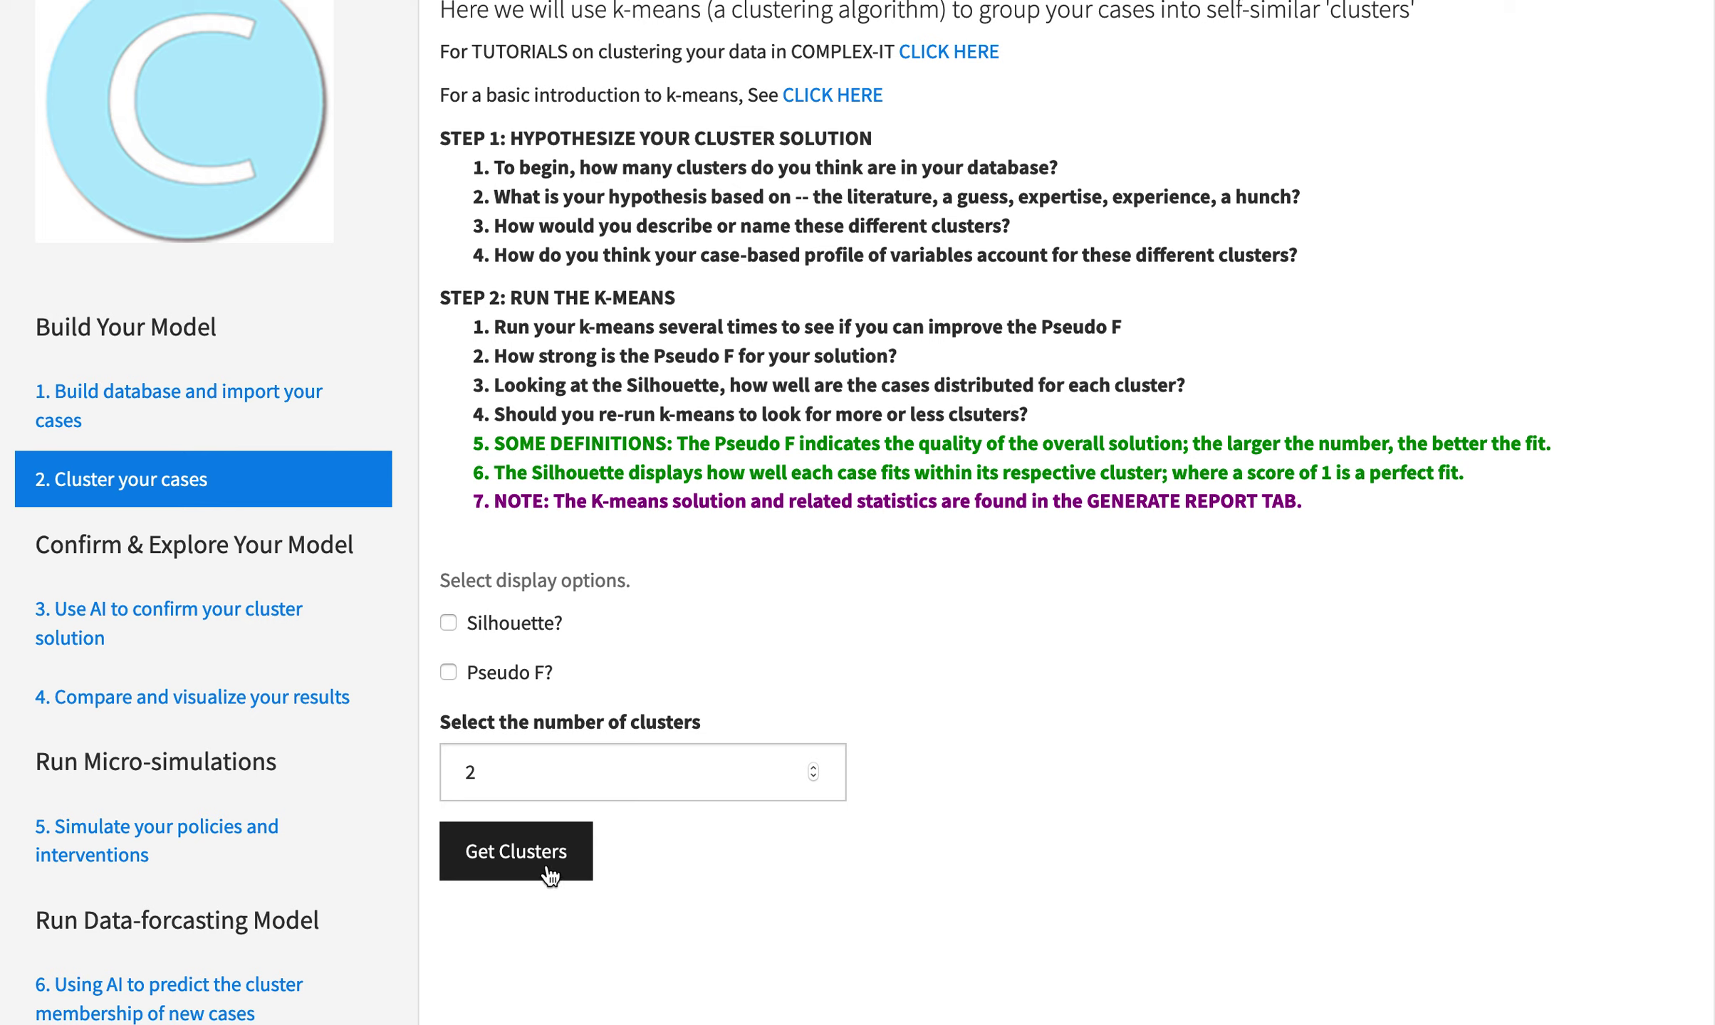
{"action": "left_click", "coordinate": [813, 767]}
{"action": "left_click", "coordinate": [814, 764]}
{"action": "left_click", "coordinate": [813, 764]}
{"action": "left_click", "coordinate": [449, 622]}
{"action": "left_click", "coordinate": [450, 672]}
{"action": "left_click", "coordinate": [518, 863]}
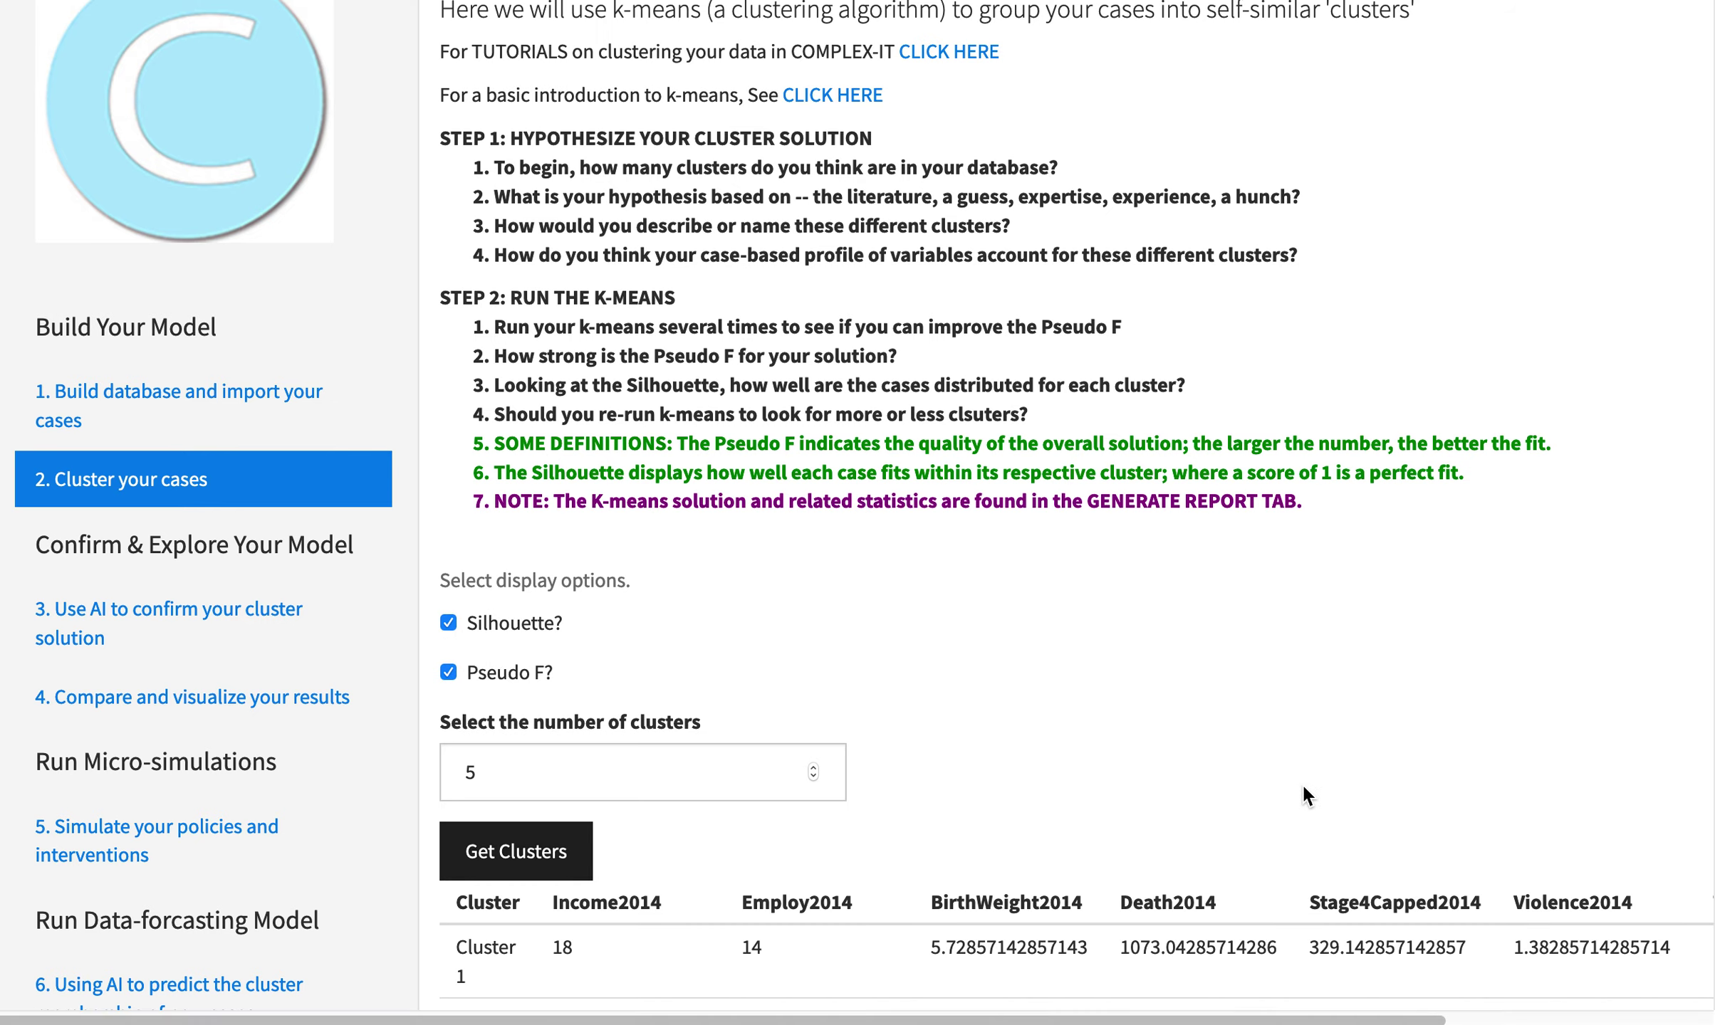
Check the five-cluster results against the area rows in the imported database preview and return to the clustering results.
{"action": "scroll", "coordinate": [1303, 780], "scroll_direction": "down", "scroll_amount": 10}
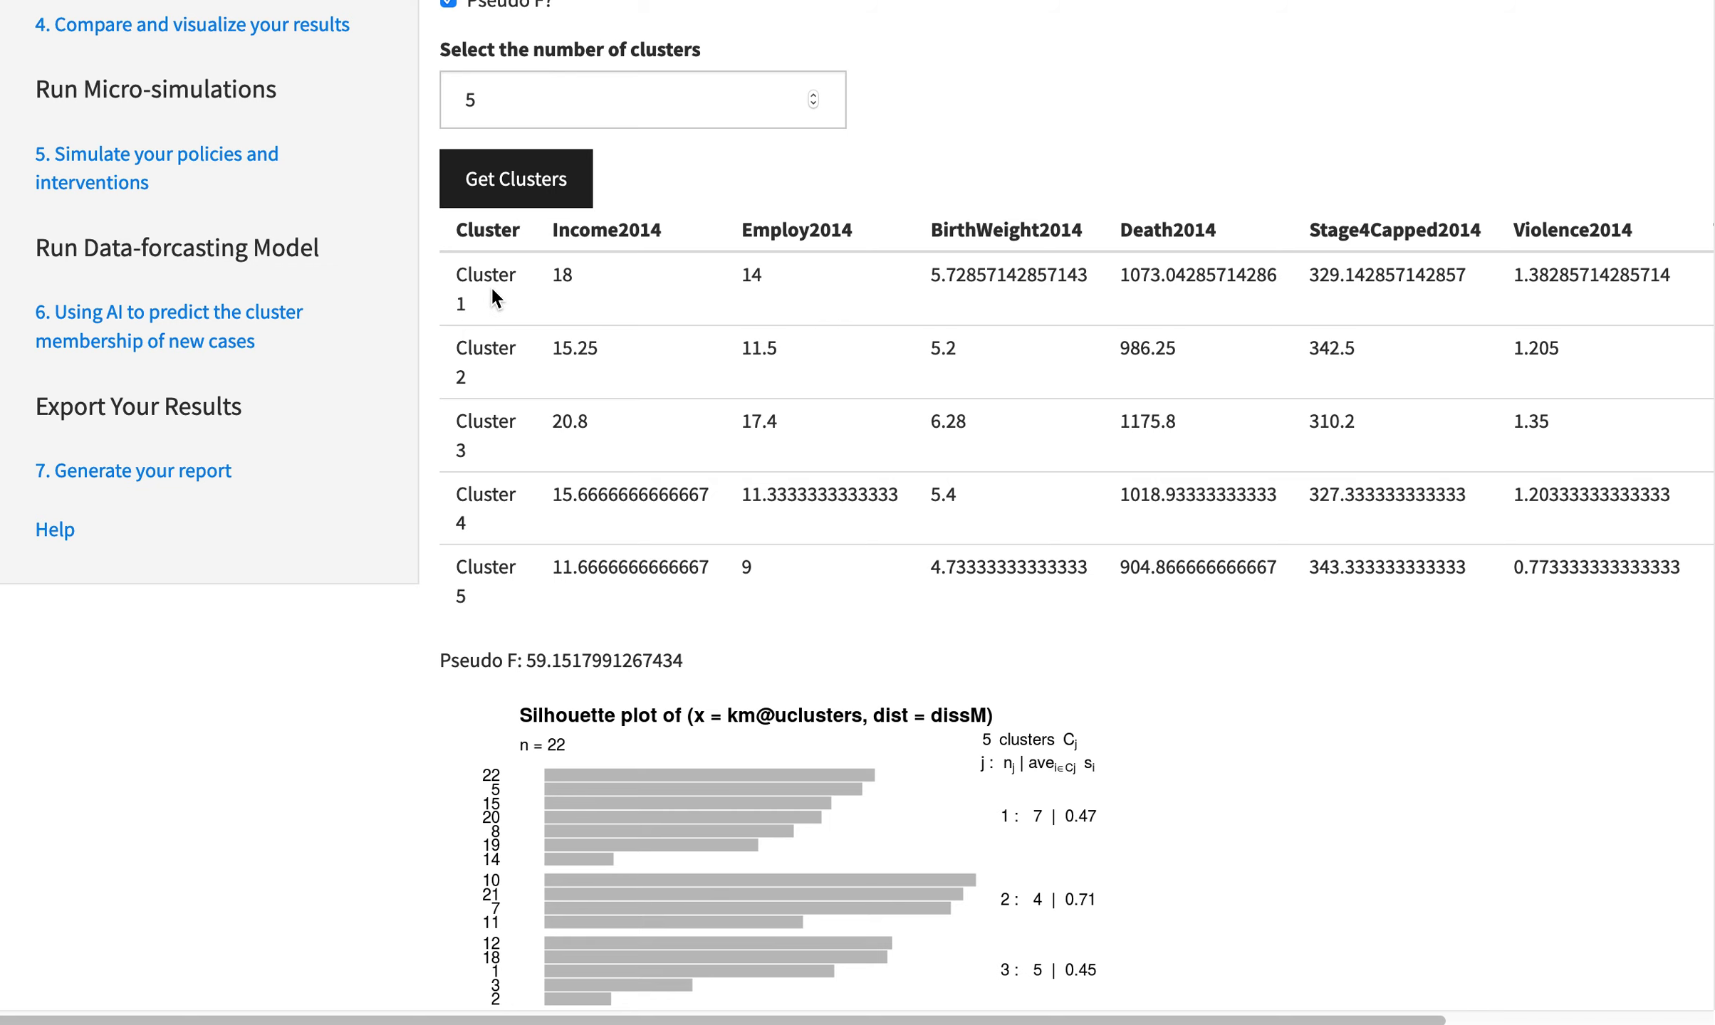
{"action": "scroll", "coordinate": [682, 277], "scroll_direction": "up", "scroll_amount": 9}
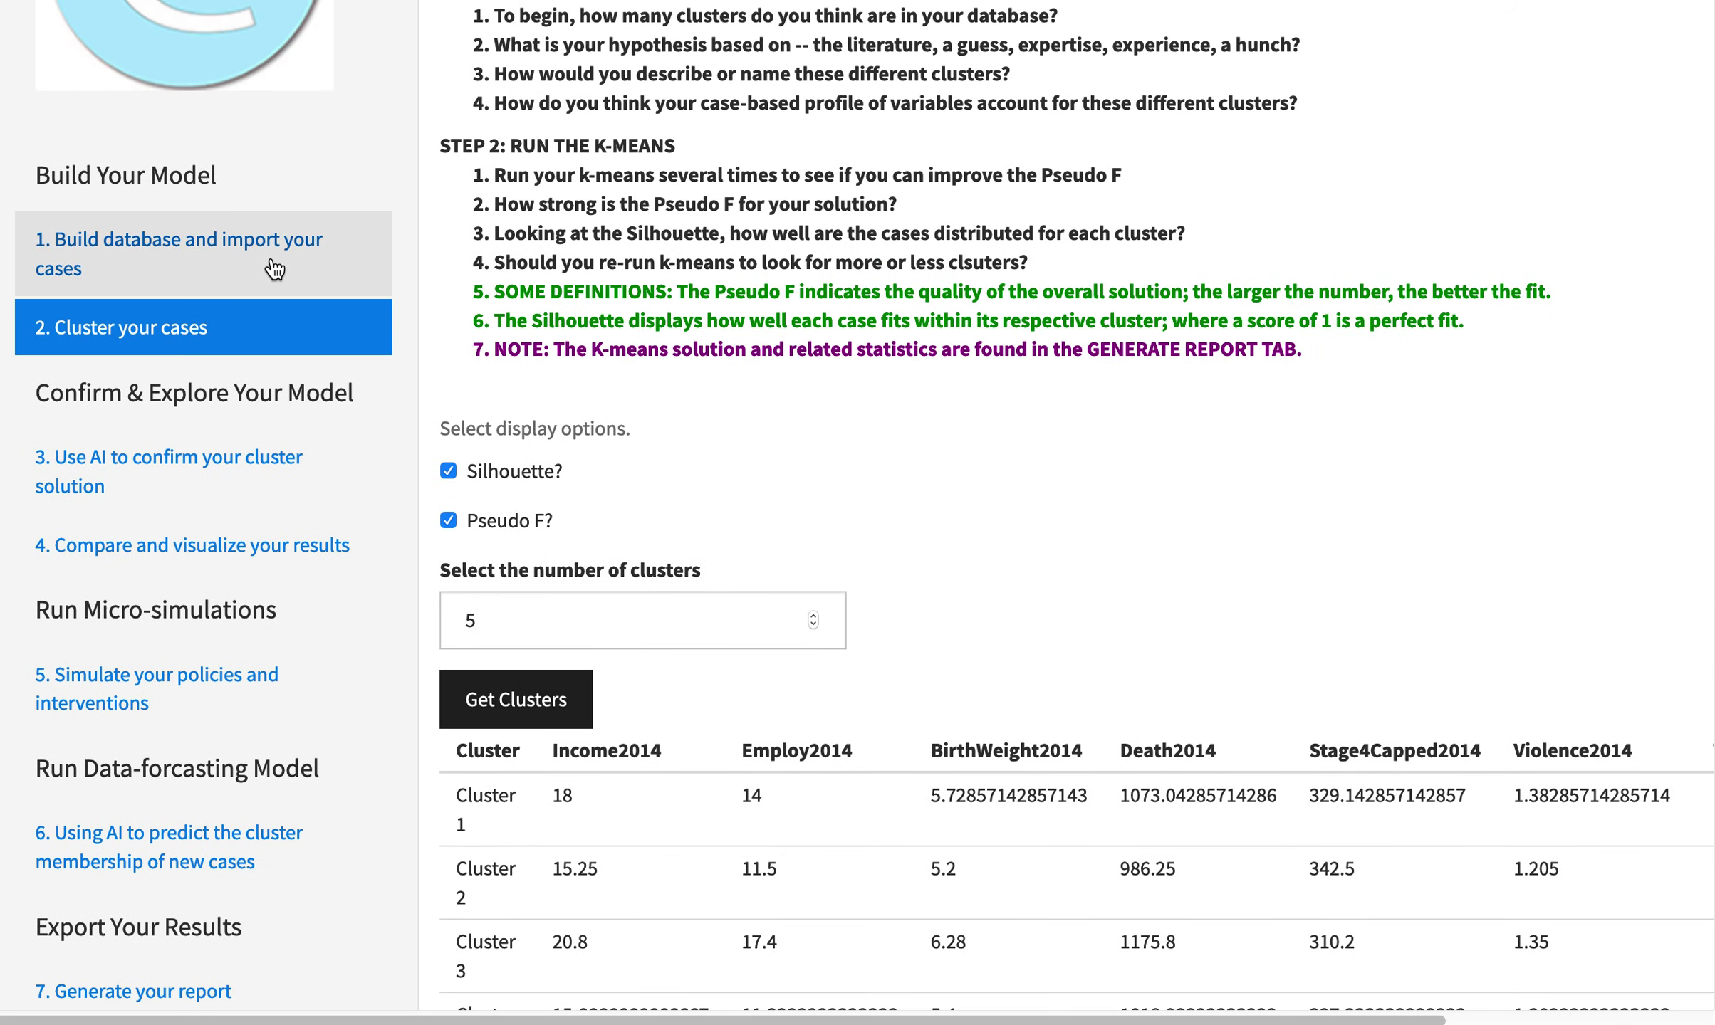
{"action": "left_click", "coordinate": [267, 263]}
{"action": "scroll", "coordinate": [845, 602], "scroll_direction": "down", "scroll_amount": 10}
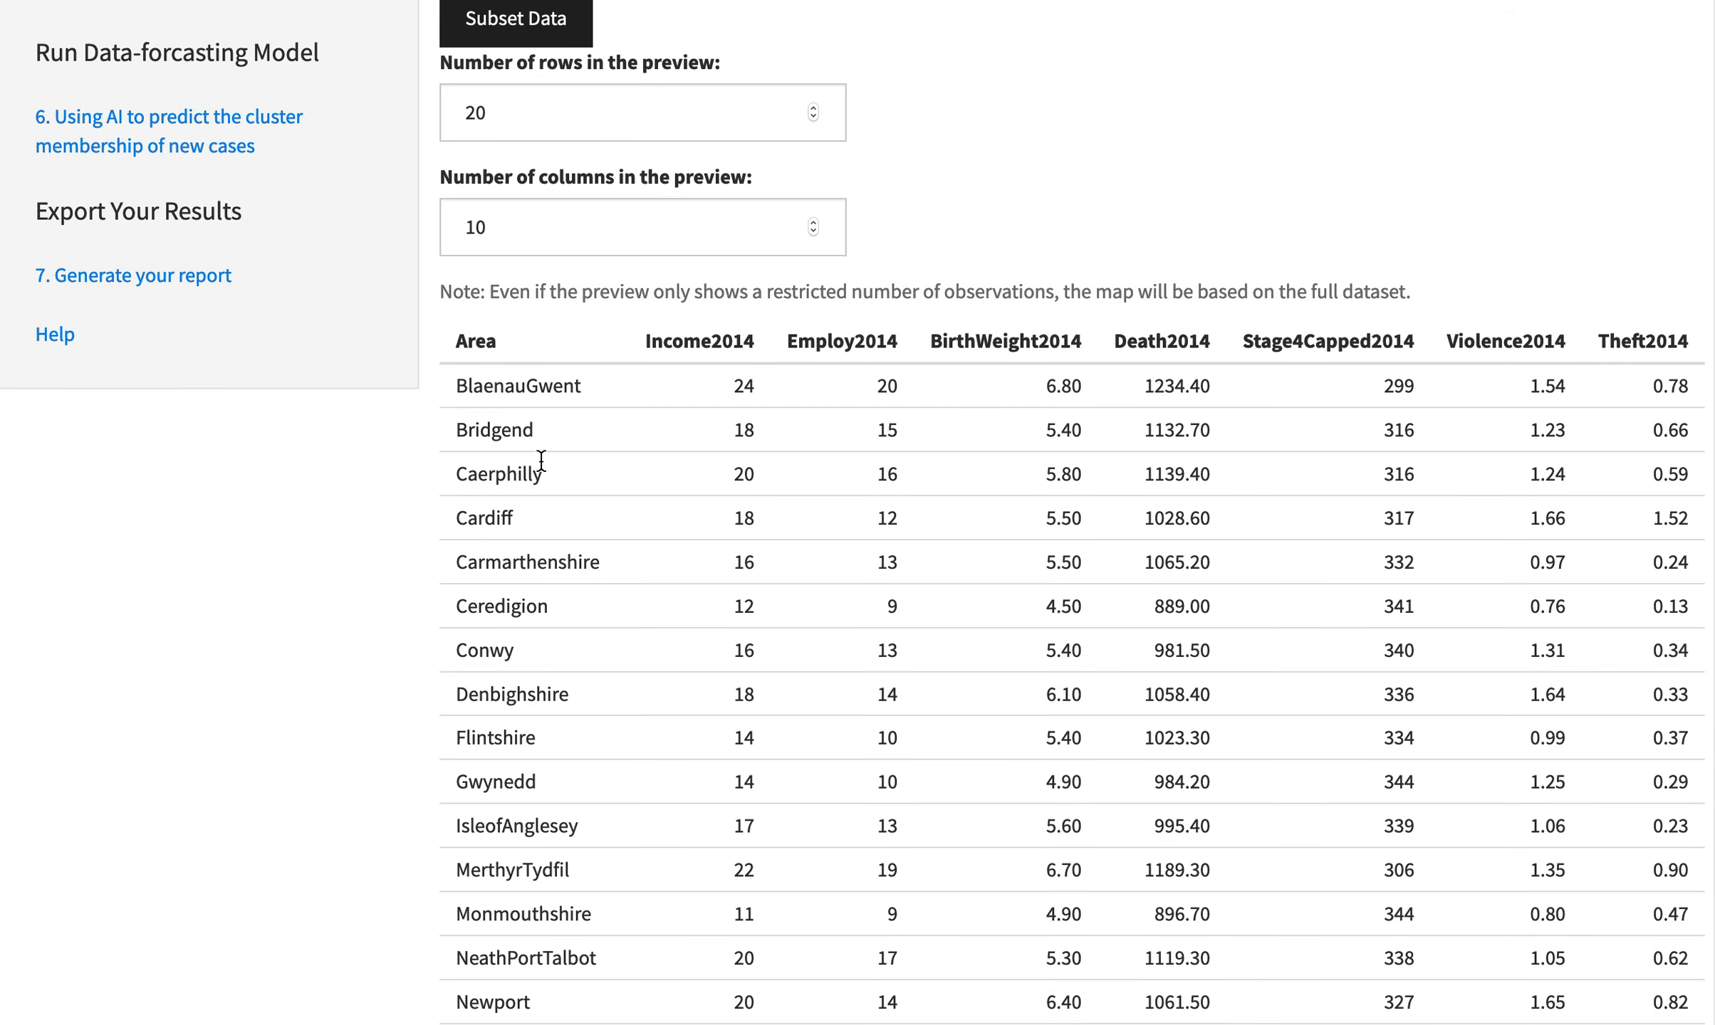
{"action": "scroll", "coordinate": [765, 410], "scroll_direction": "up", "scroll_amount": 11}
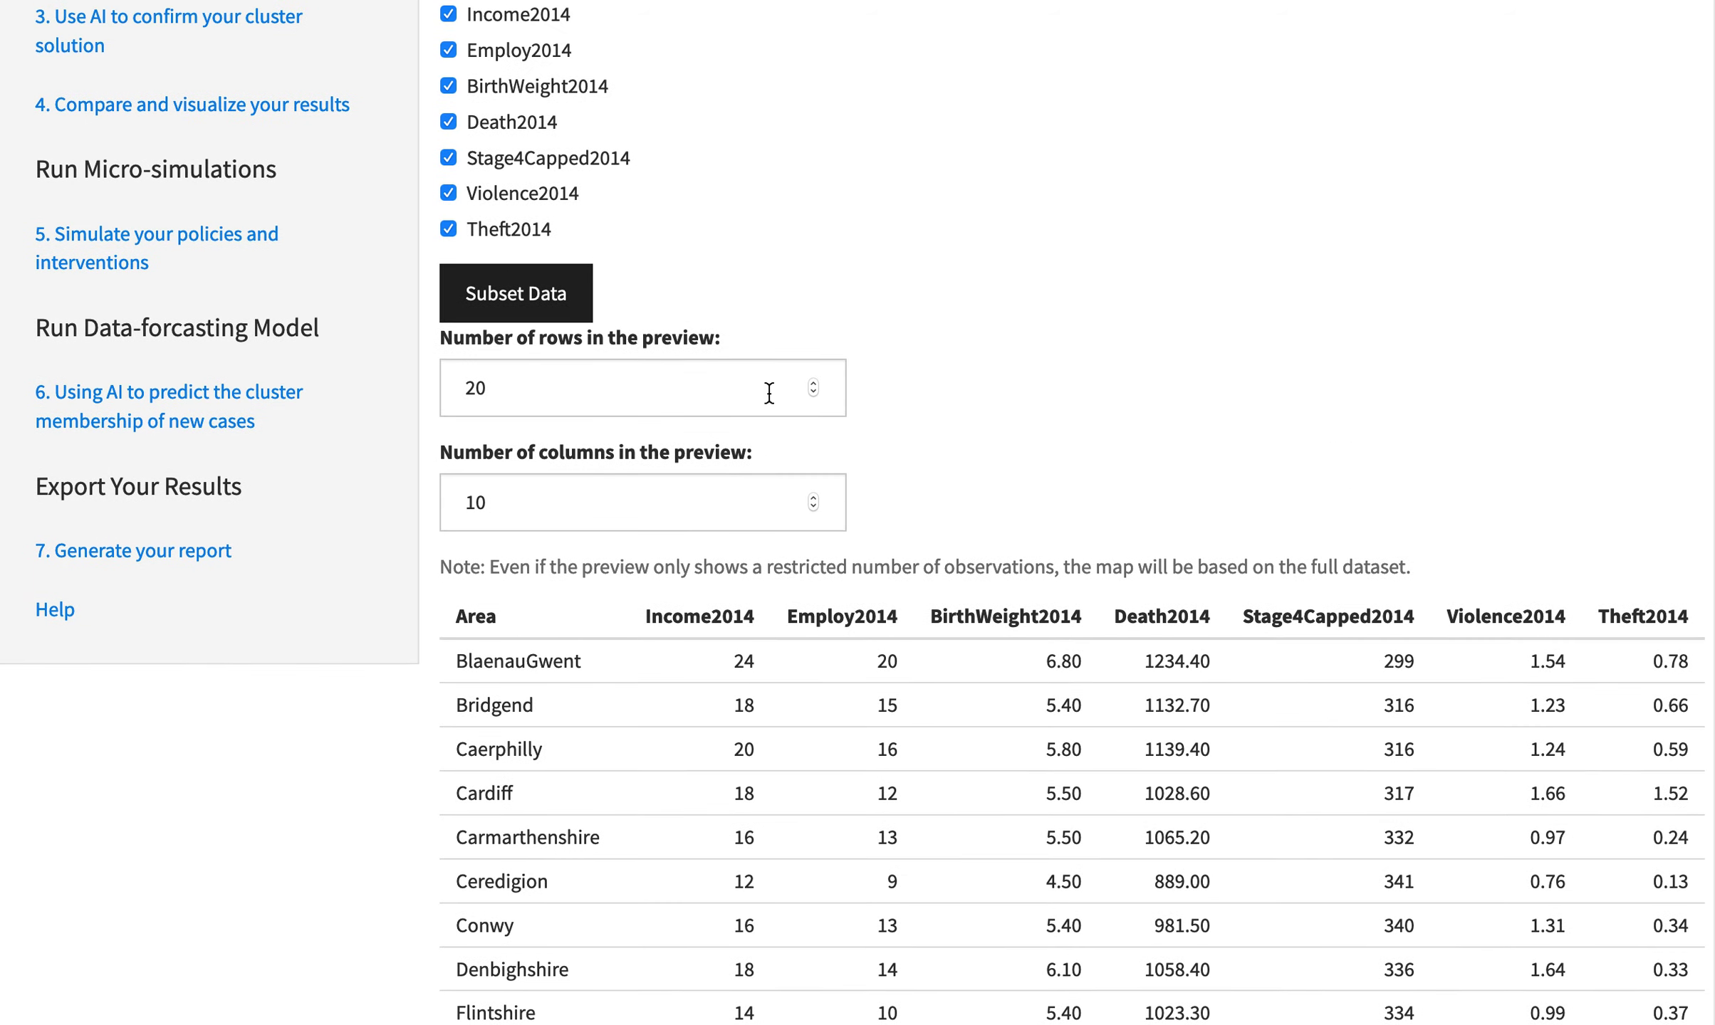
{"action": "left_click", "coordinate": [152, 425]}
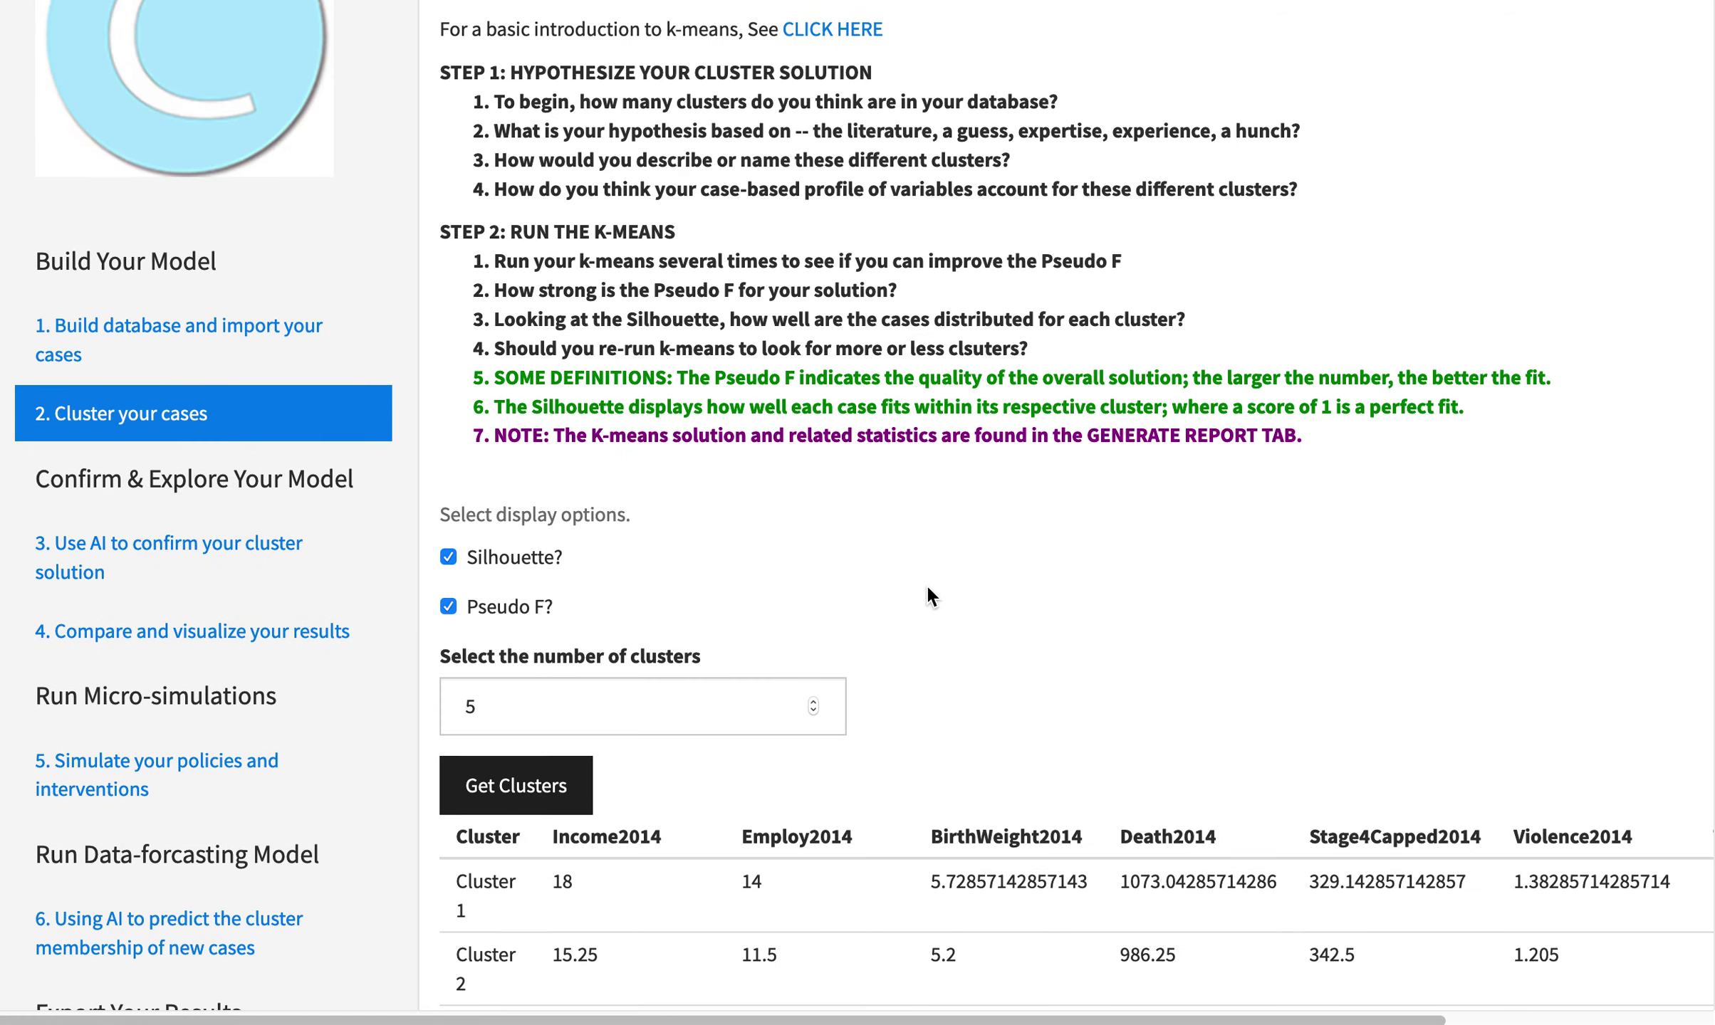
Examine the cluster averages per variable, the Pseudo F value and the silhouette plot of the five-cluster solution.
{"action": "scroll", "coordinate": [926, 582], "scroll_direction": "down", "scroll_amount": 5}
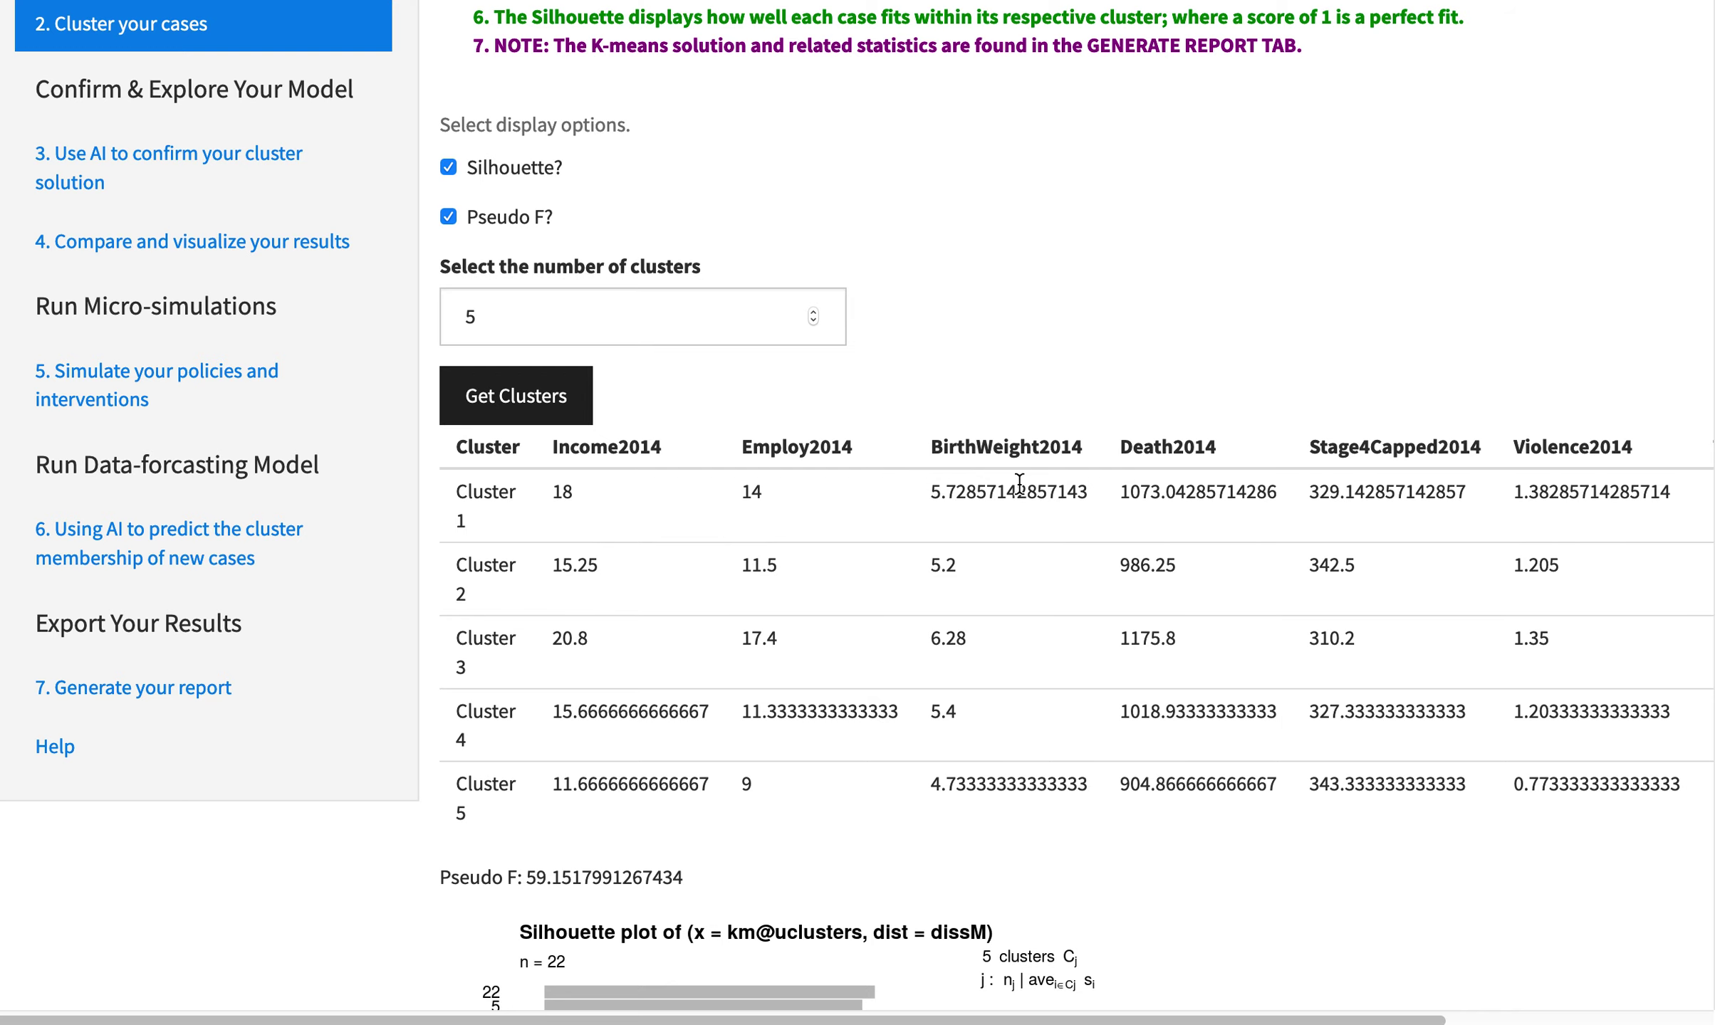
{"action": "scroll", "coordinate": [1097, 863], "scroll_direction": "down", "scroll_amount": 6}
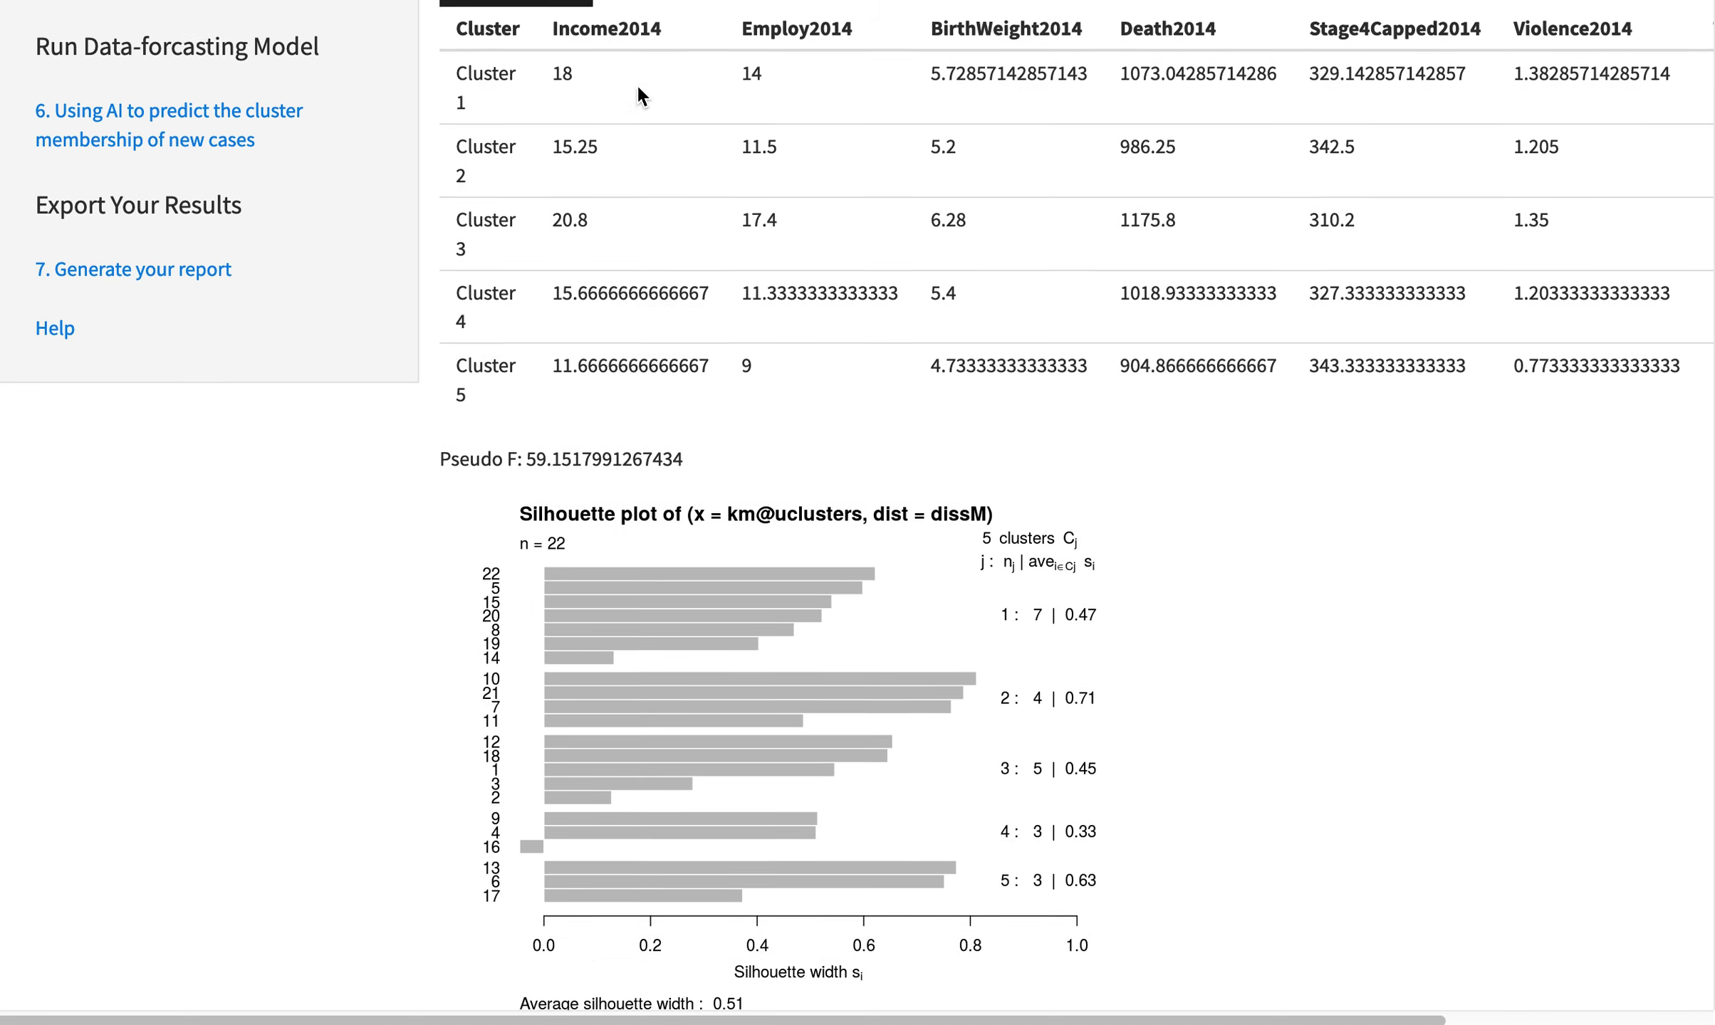
{"action": "scroll", "coordinate": [664, 114], "scroll_direction": "up", "scroll_amount": 15}
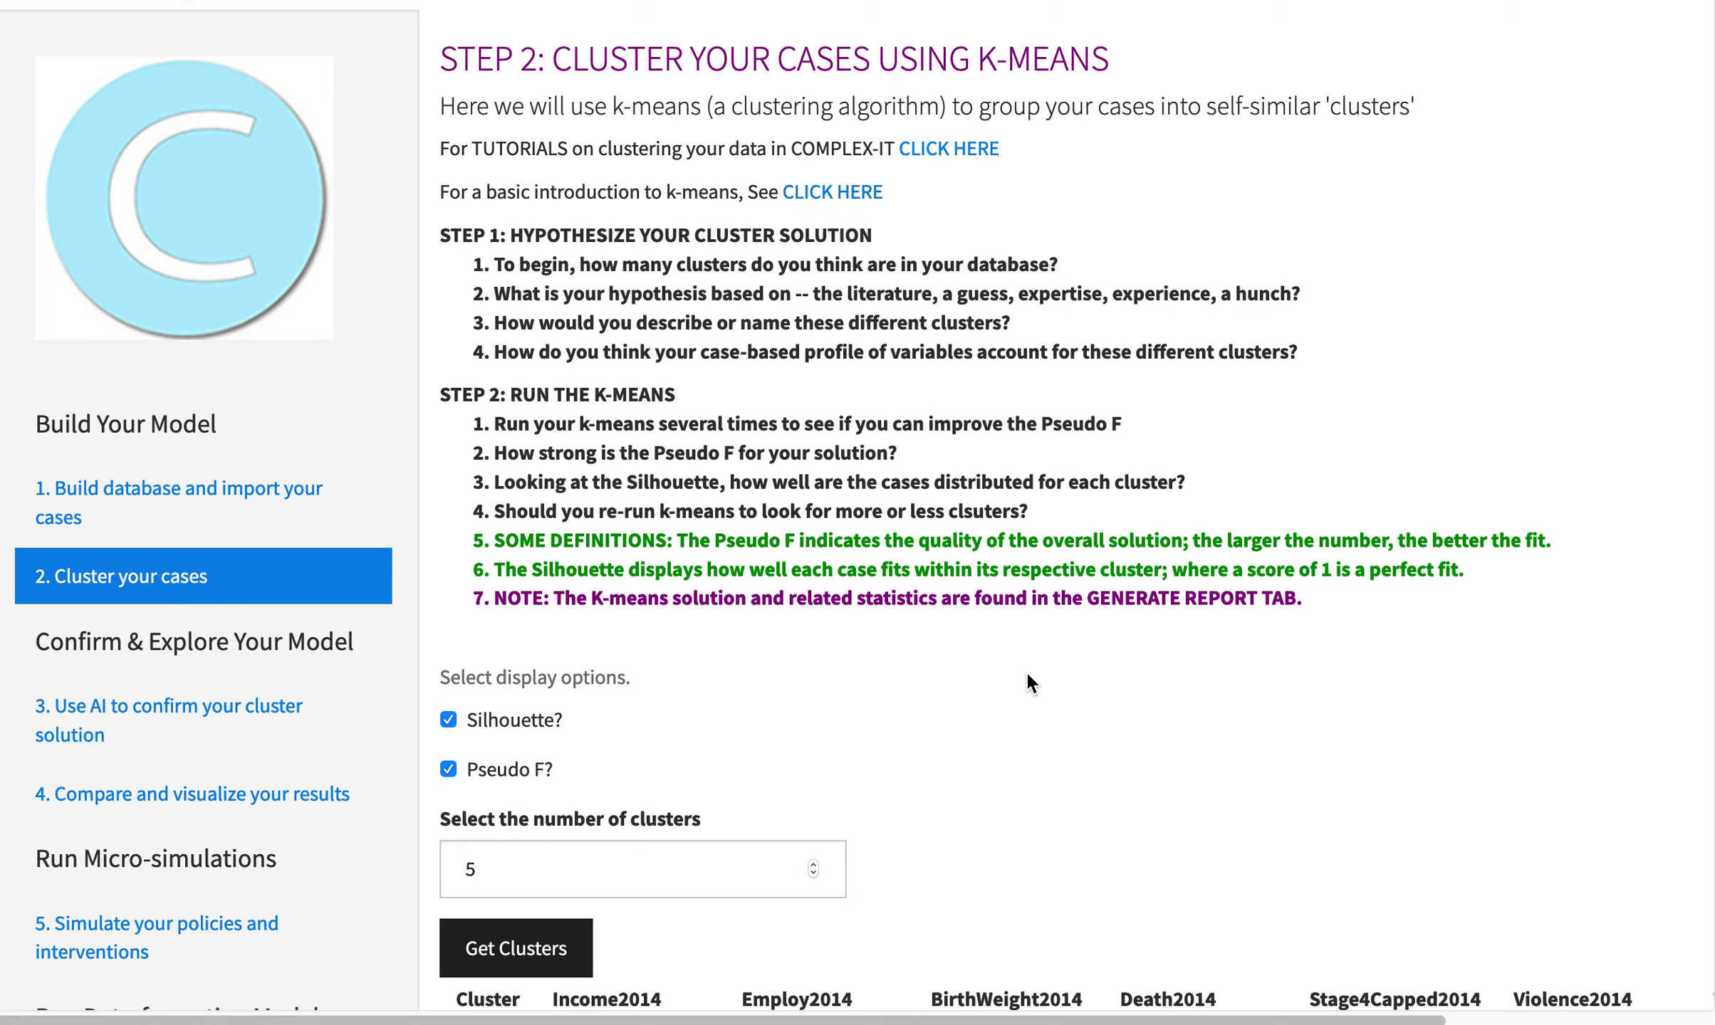
{"action": "scroll", "coordinate": [1027, 674], "scroll_direction": "down", "scroll_amount": 6}
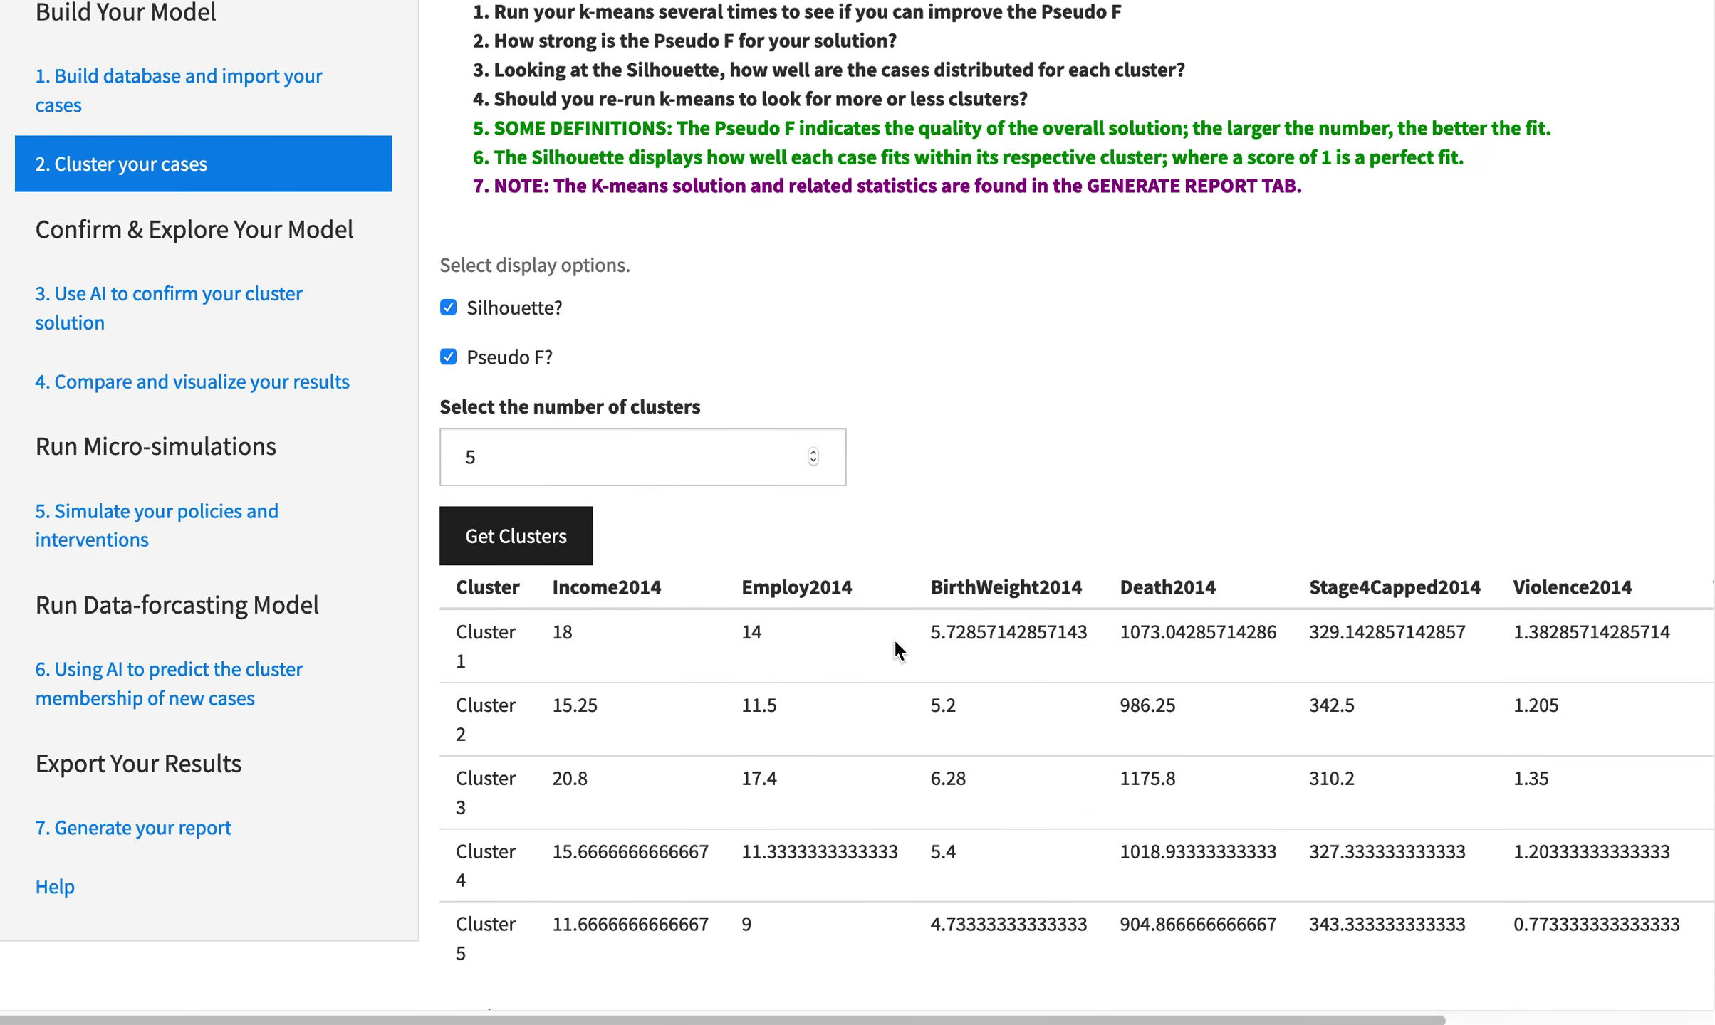
{"action": "scroll", "coordinate": [895, 645], "scroll_direction": "down", "scroll_amount": 5}
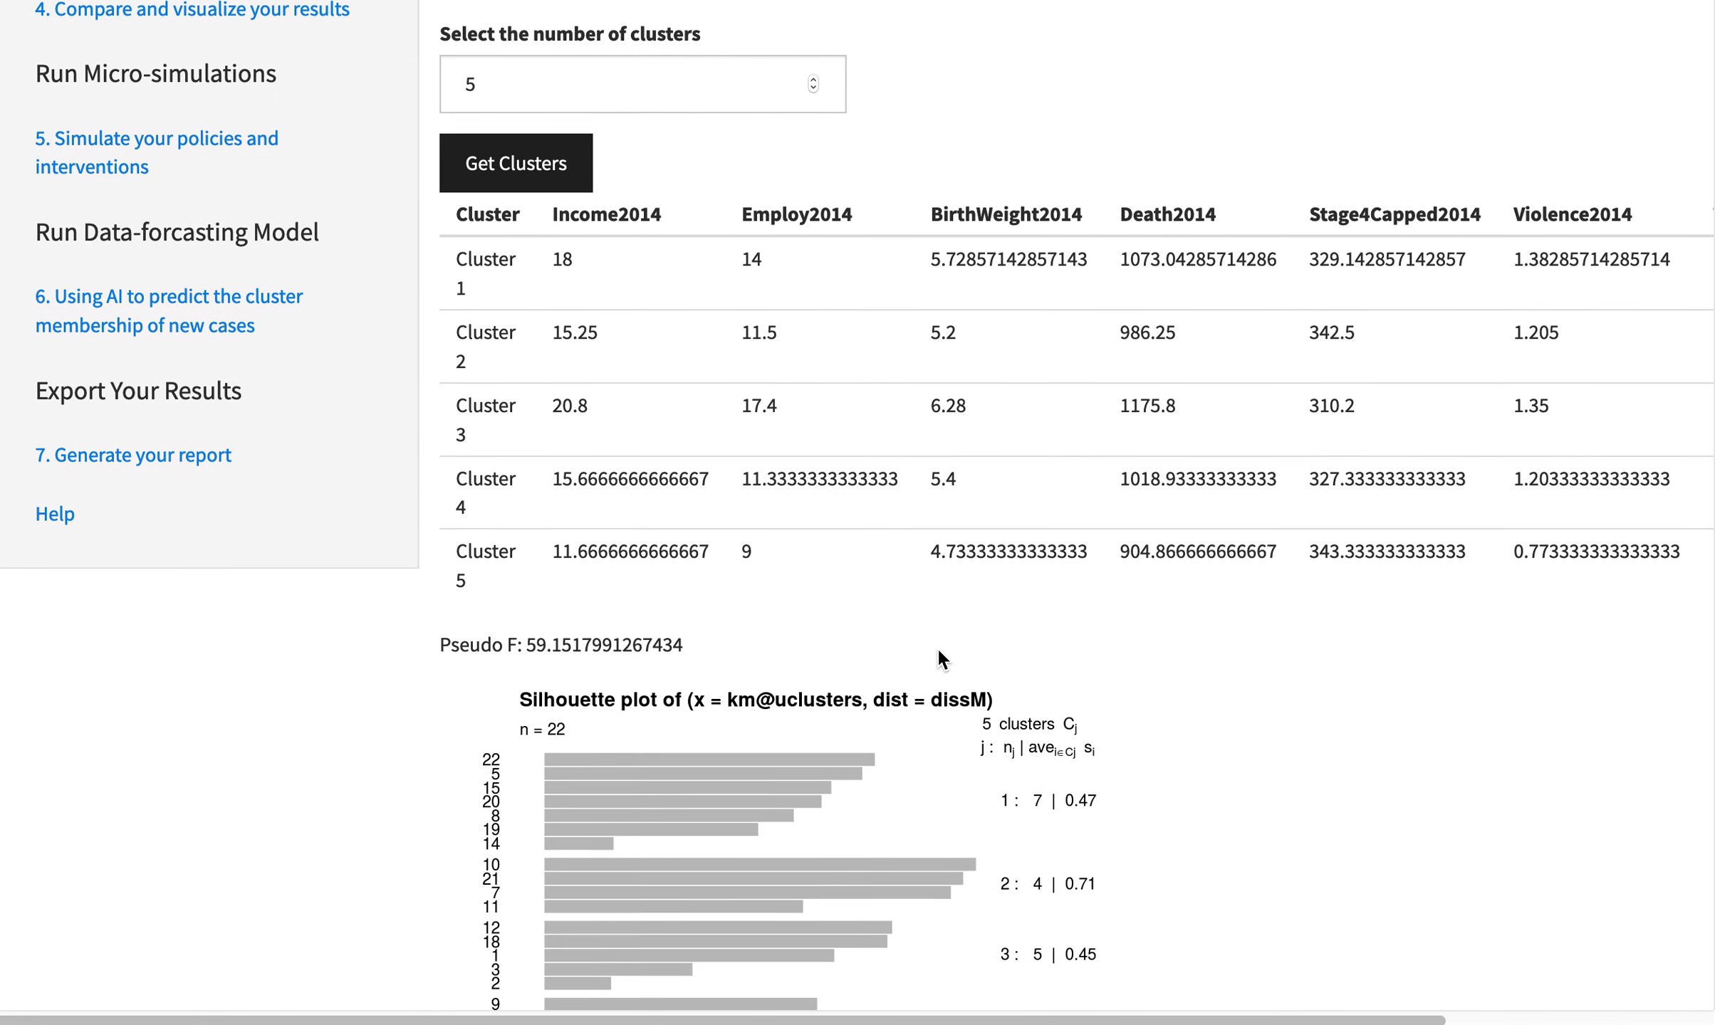
{"action": "scroll", "coordinate": [937, 650], "scroll_direction": "down", "scroll_amount": 1}
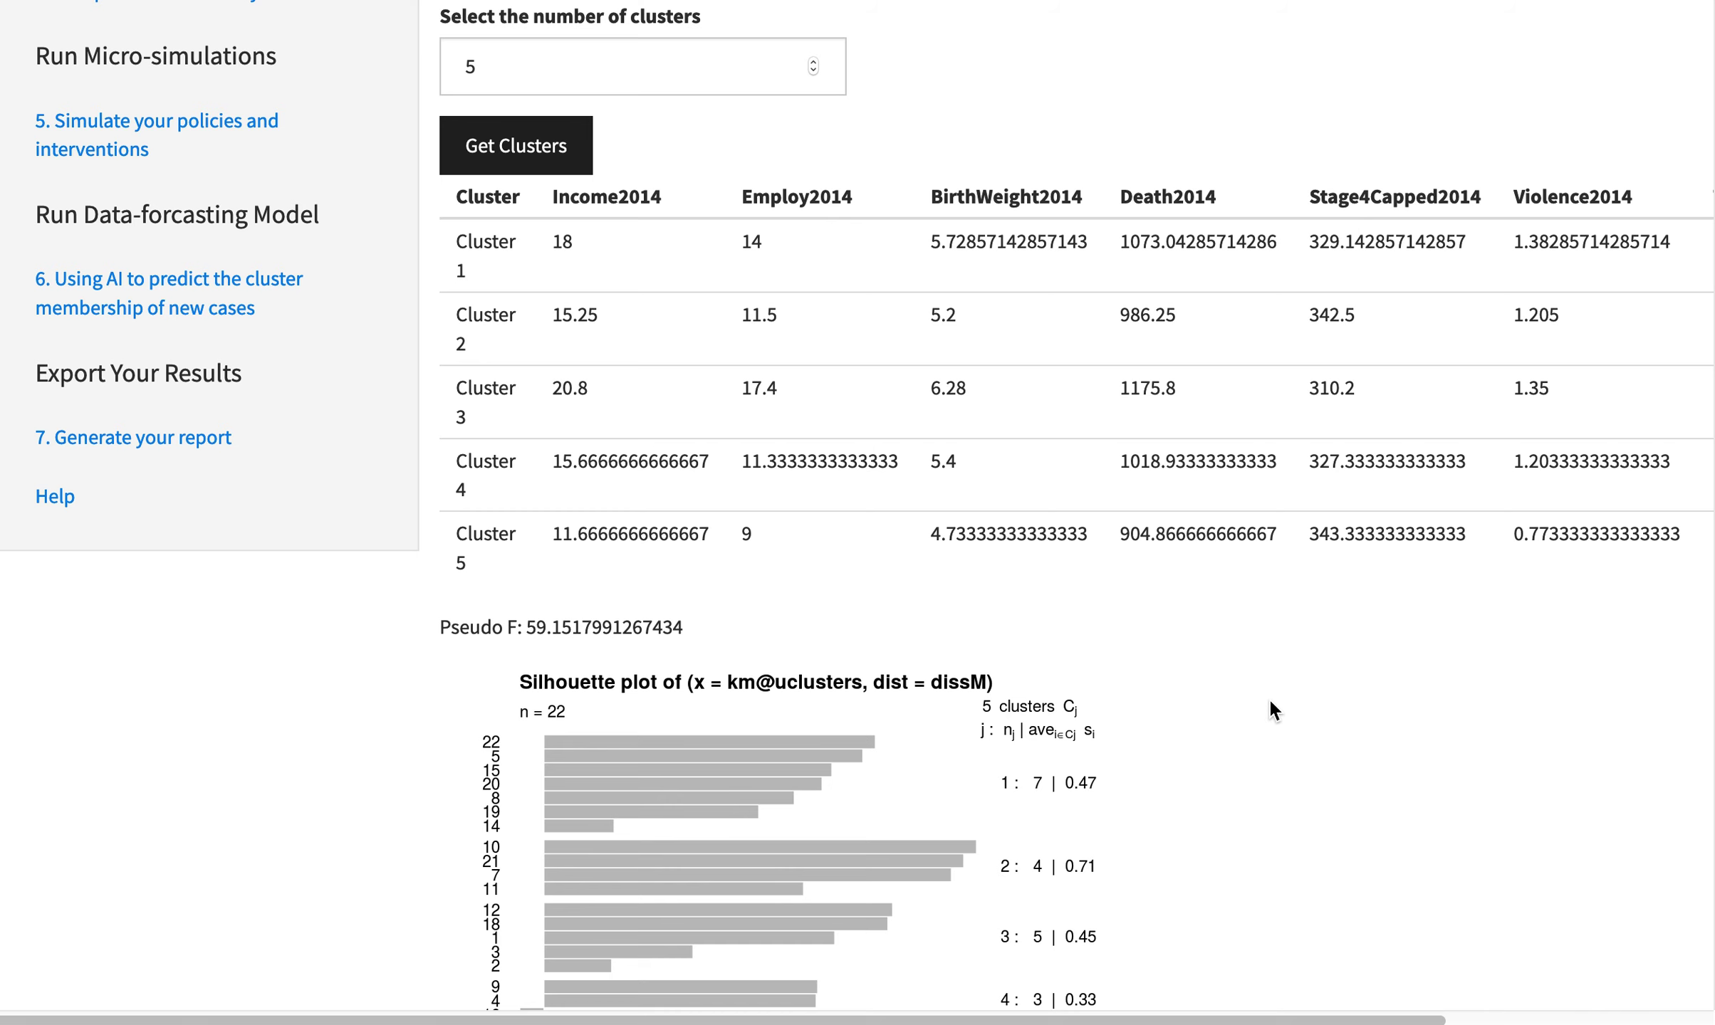
{"action": "scroll", "coordinate": [1269, 702], "scroll_direction": "down", "scroll_amount": 3}
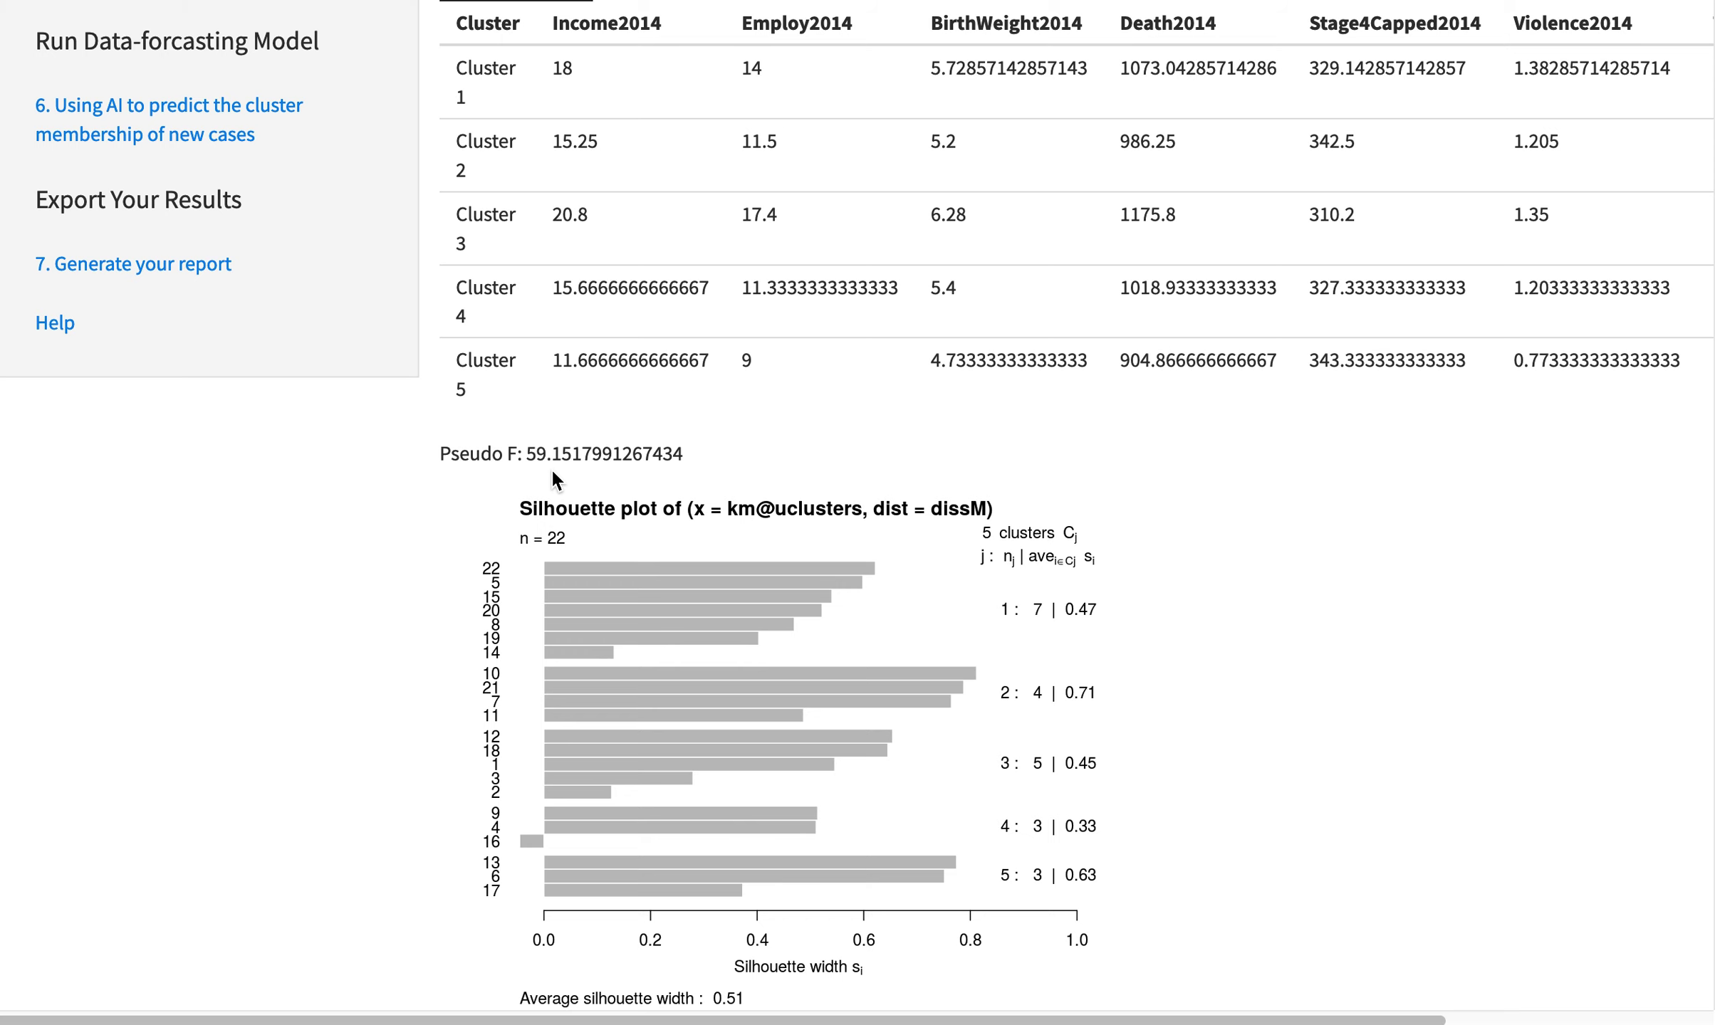
Rerun the five-cluster k-means five times and compare the Pseudo F and silhouette plot of each run.
{"action": "scroll", "coordinate": [795, 458], "scroll_direction": "up", "scroll_amount": 2}
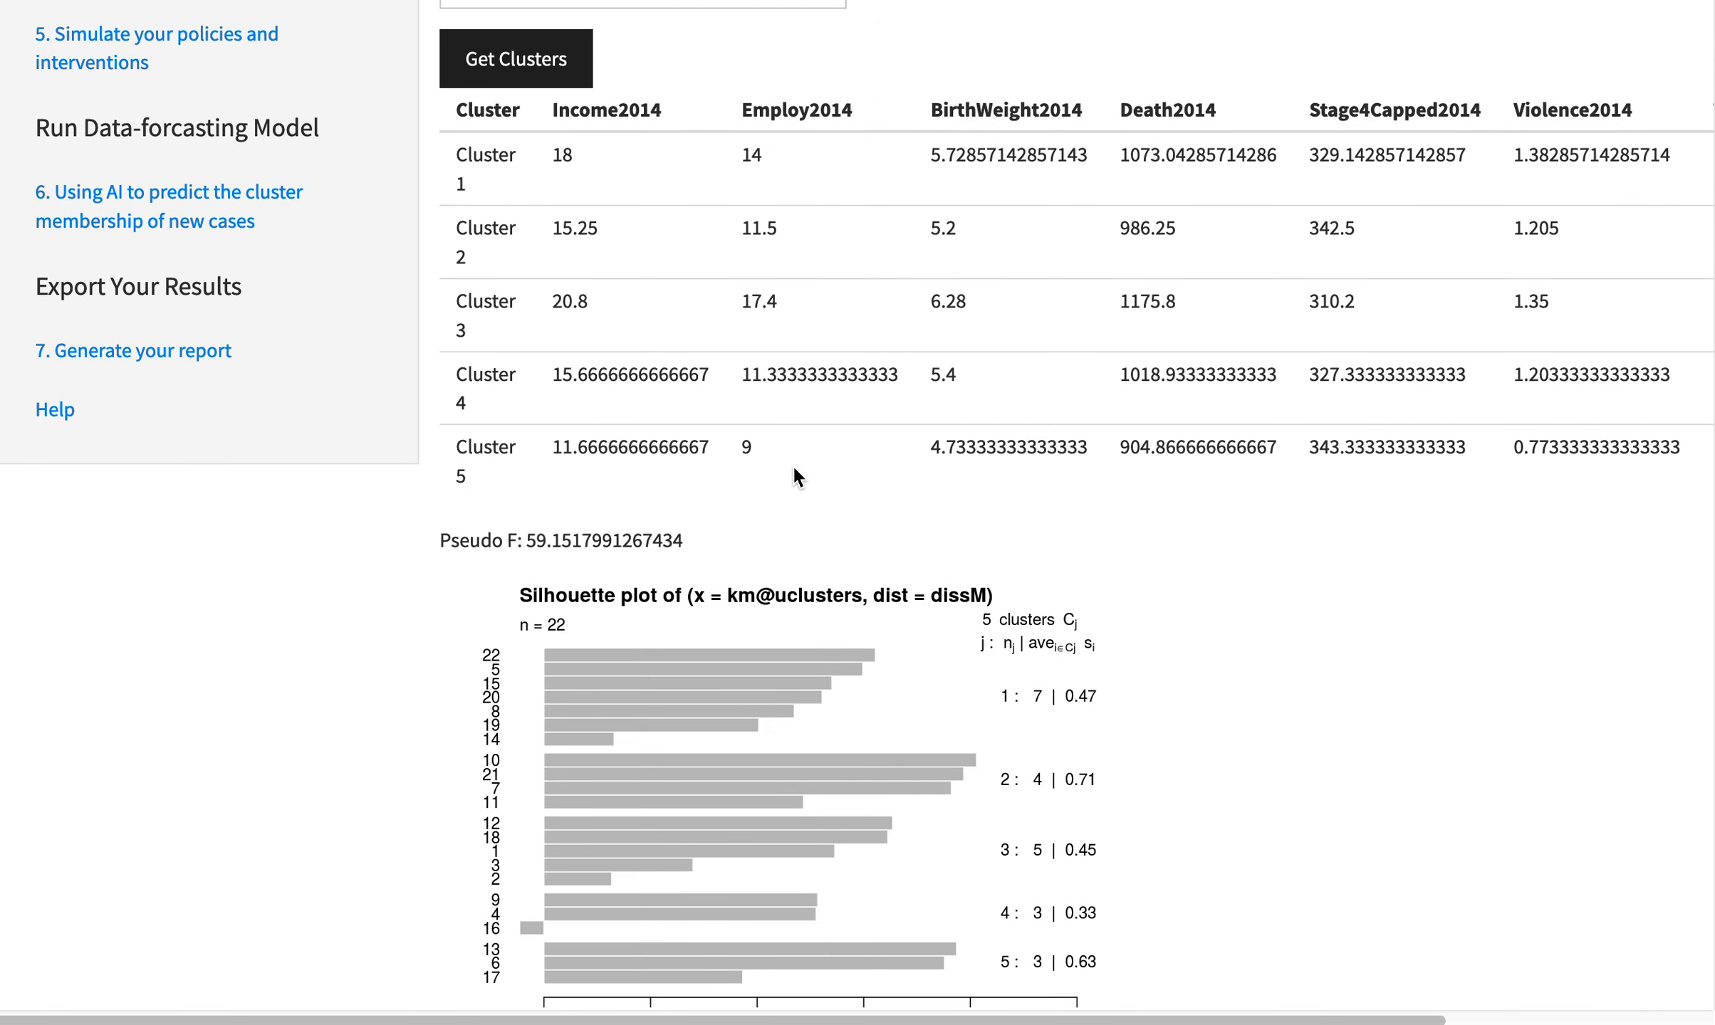
{"action": "left_click", "coordinate": [482, 57]}
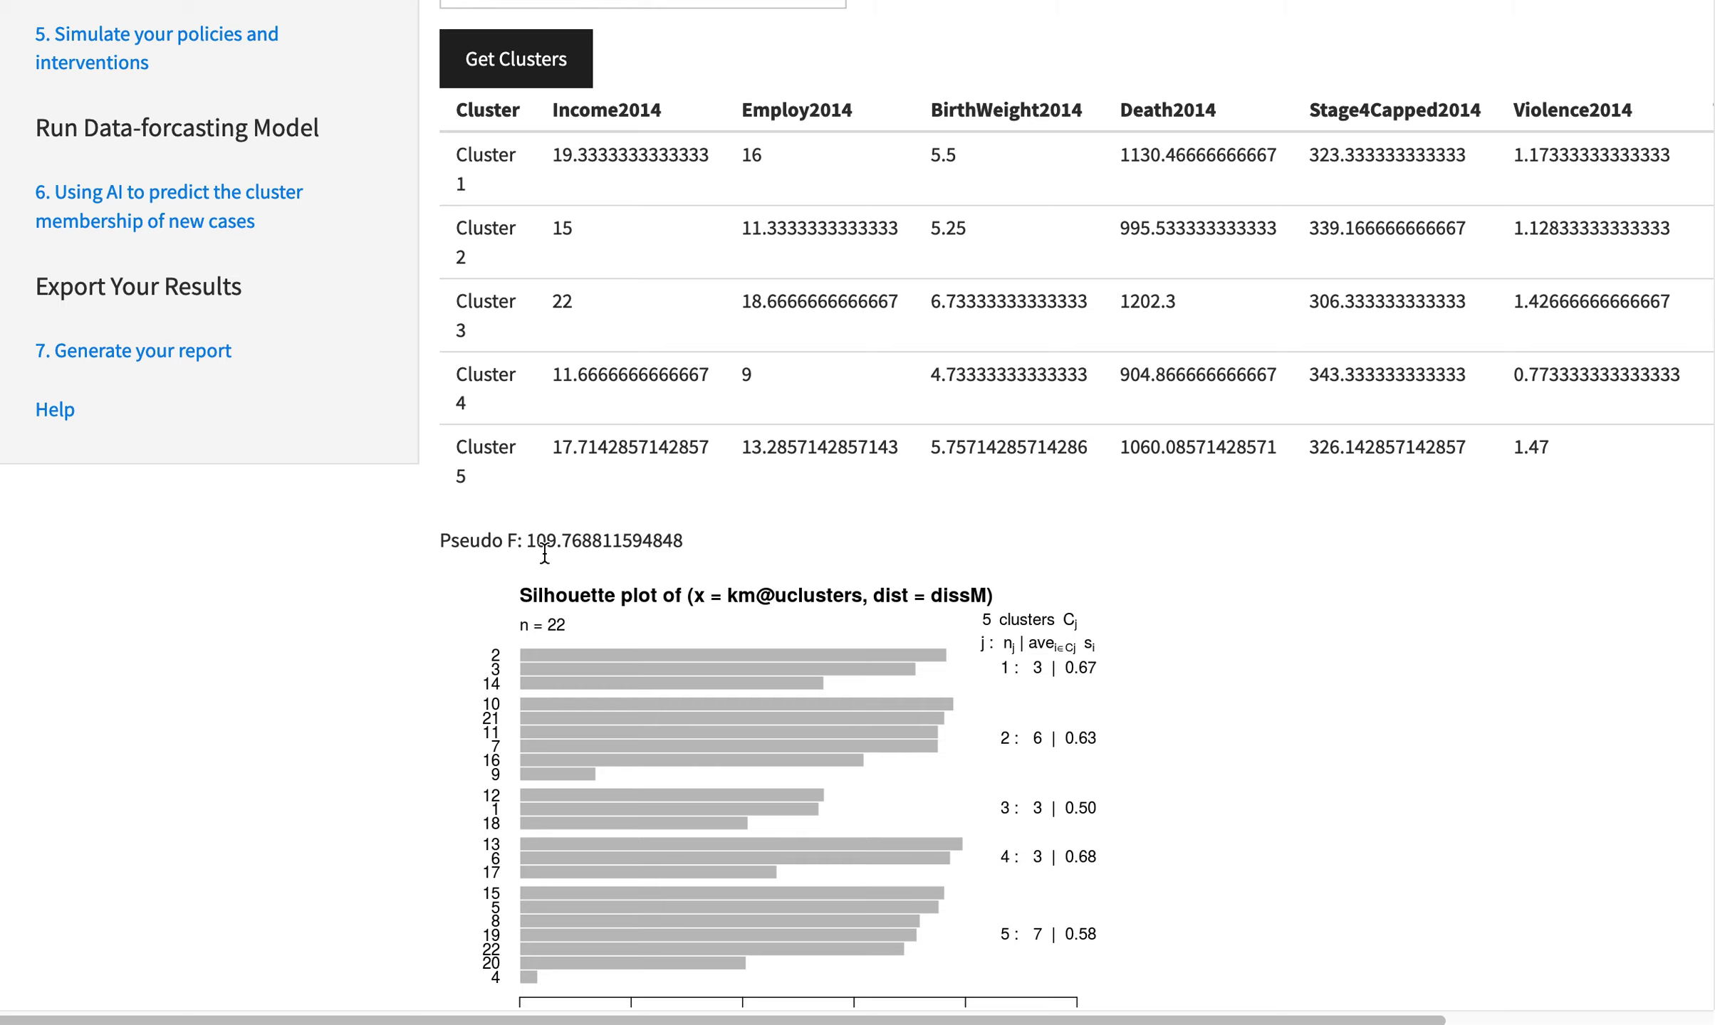
{"action": "left_click", "coordinate": [549, 62]}
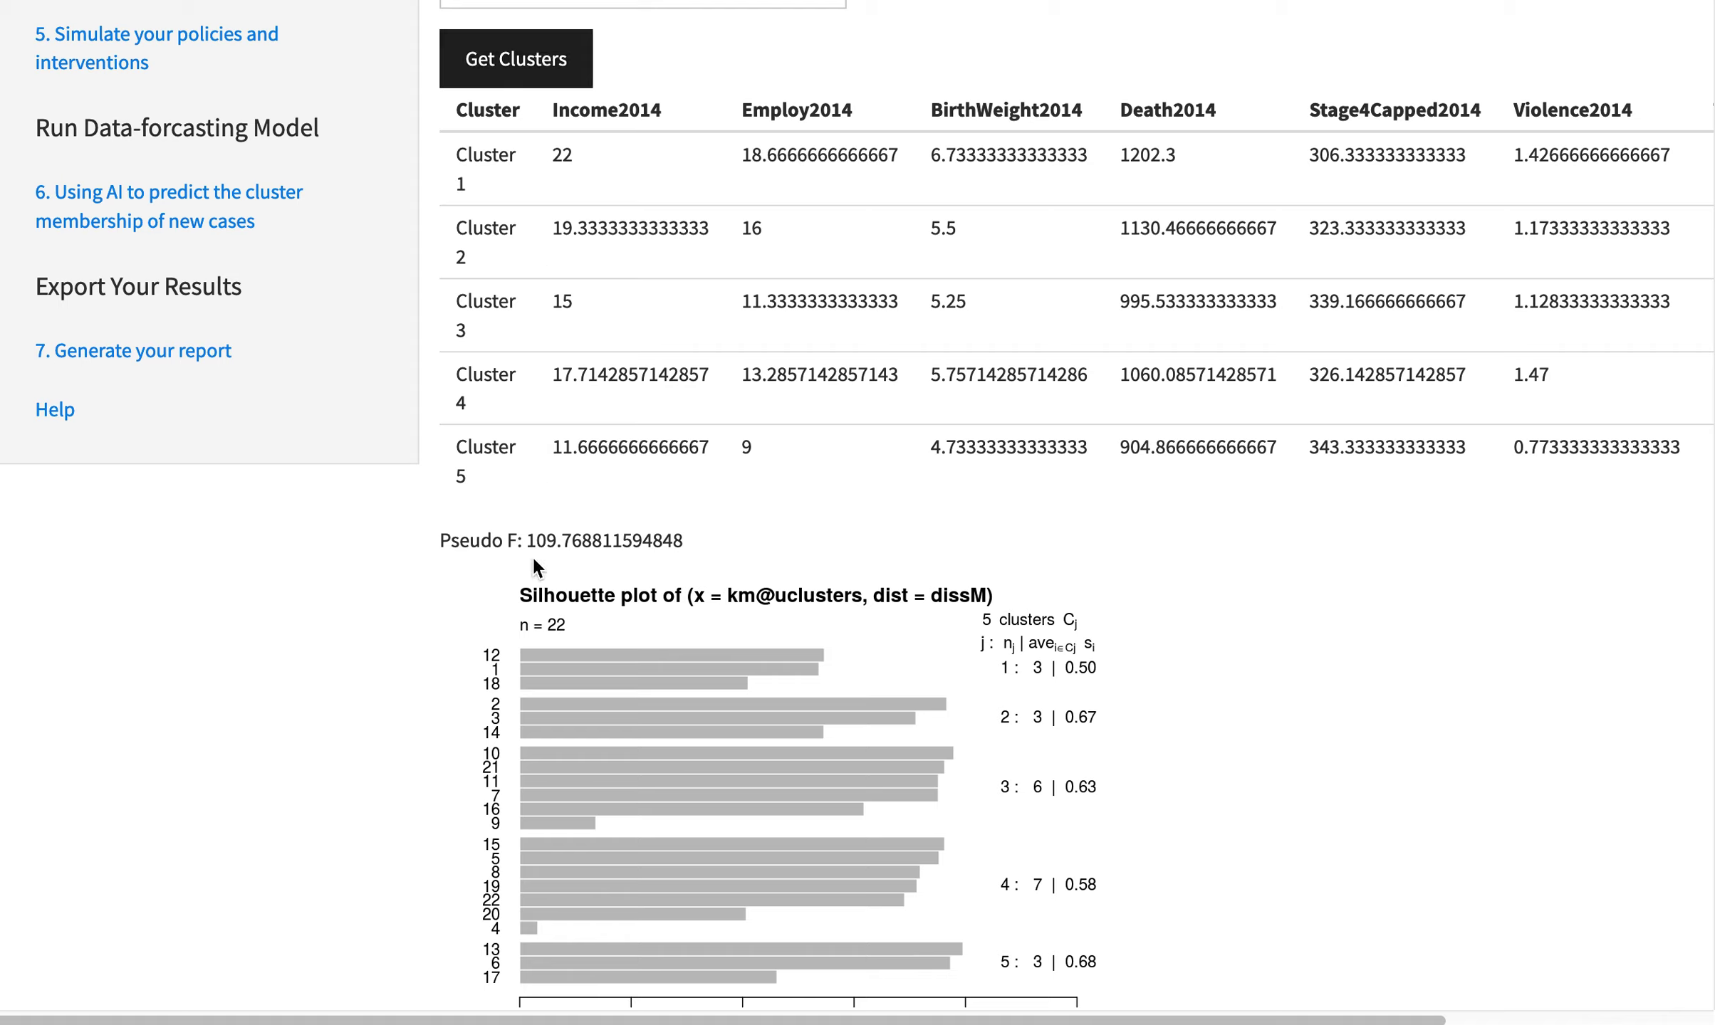
{"action": "left_click", "coordinate": [552, 62]}
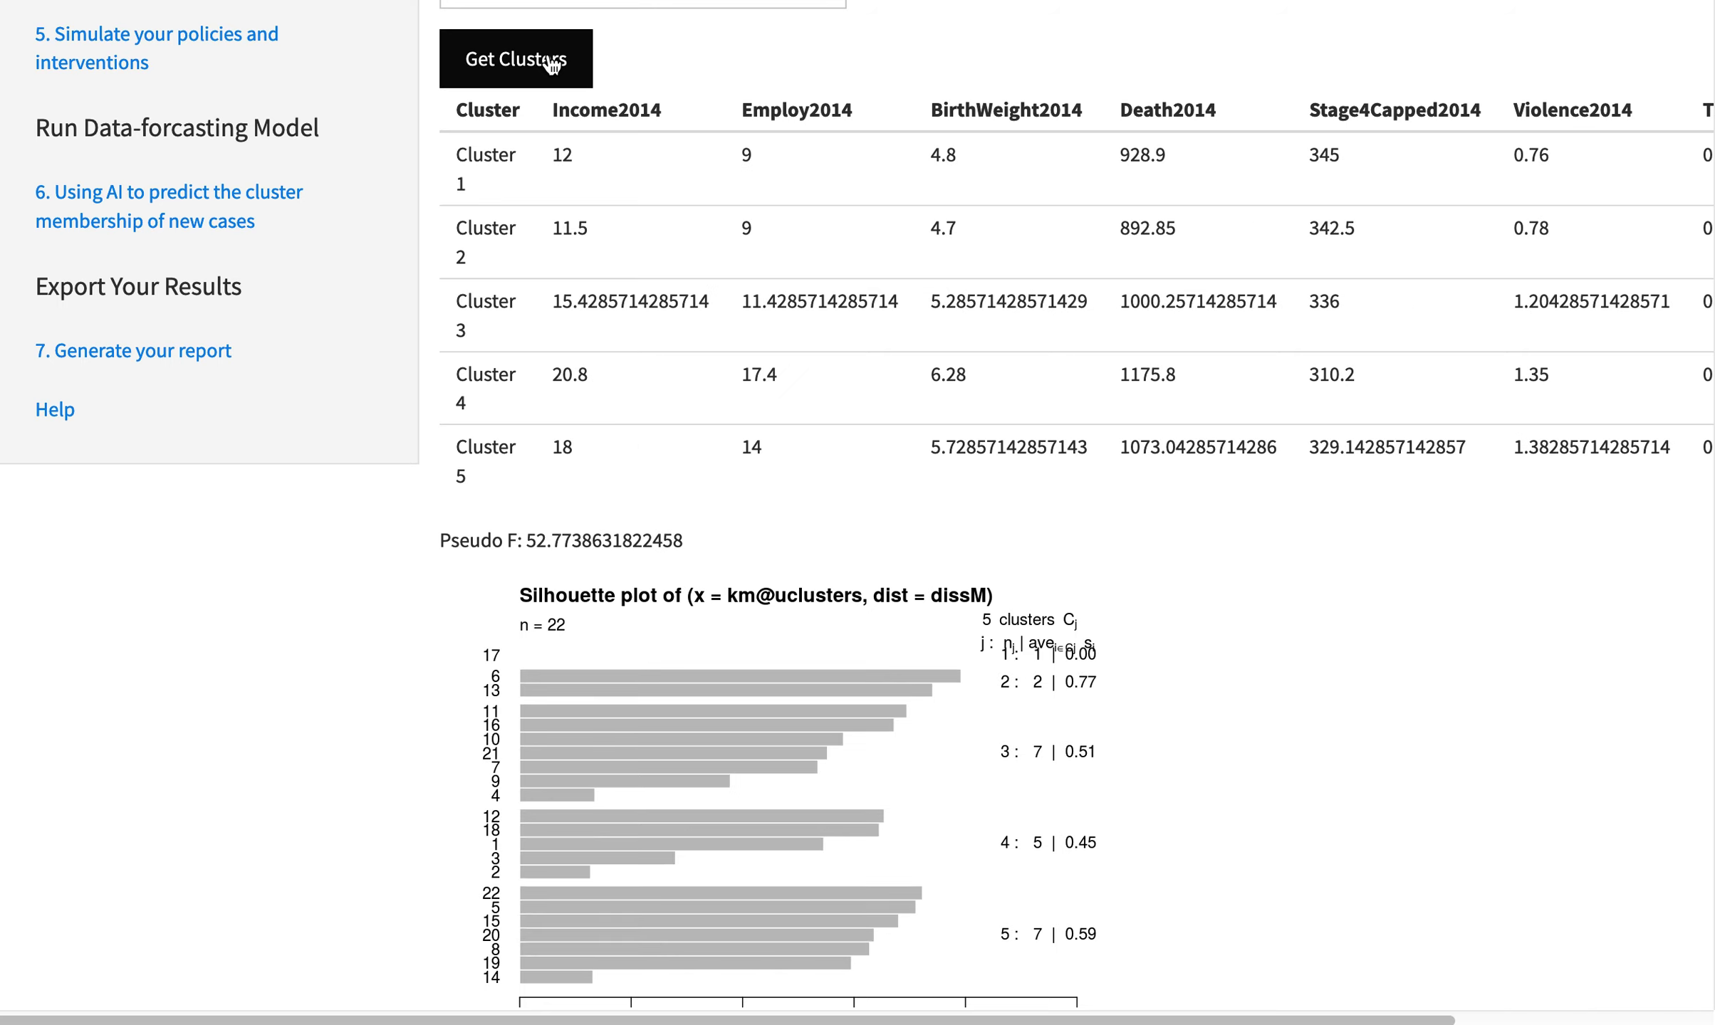
{"action": "left_click", "coordinate": [551, 62]}
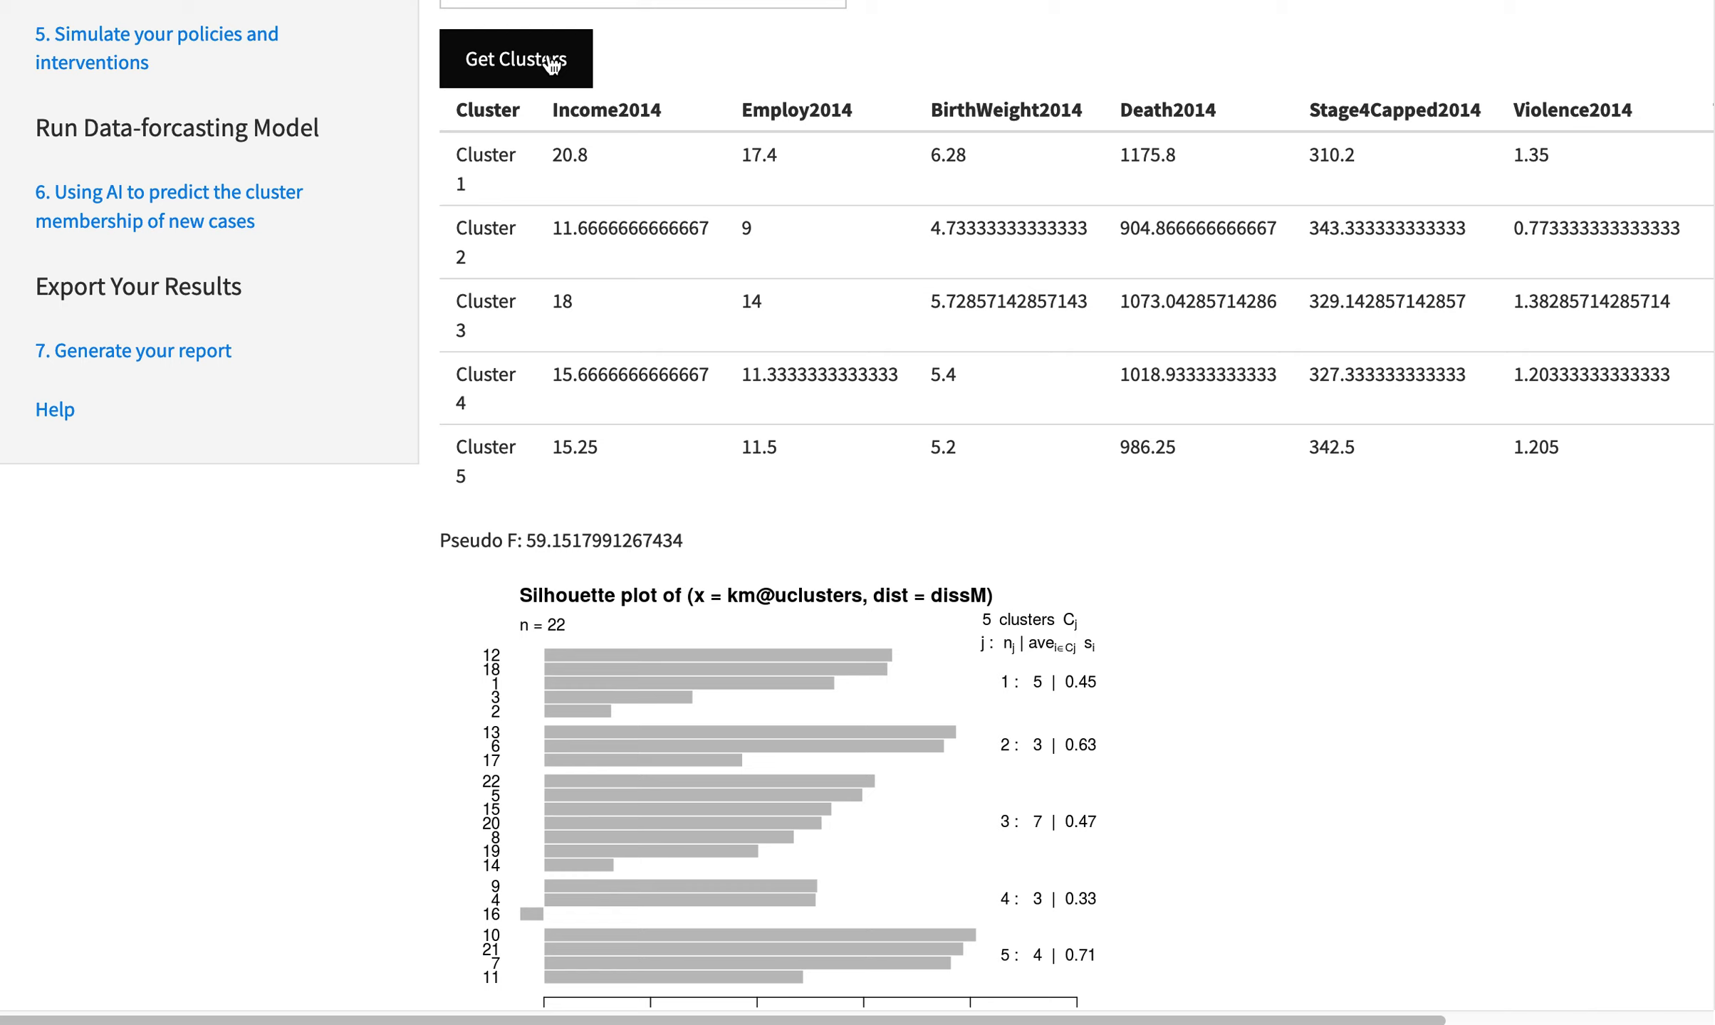
{"action": "left_click", "coordinate": [551, 63]}
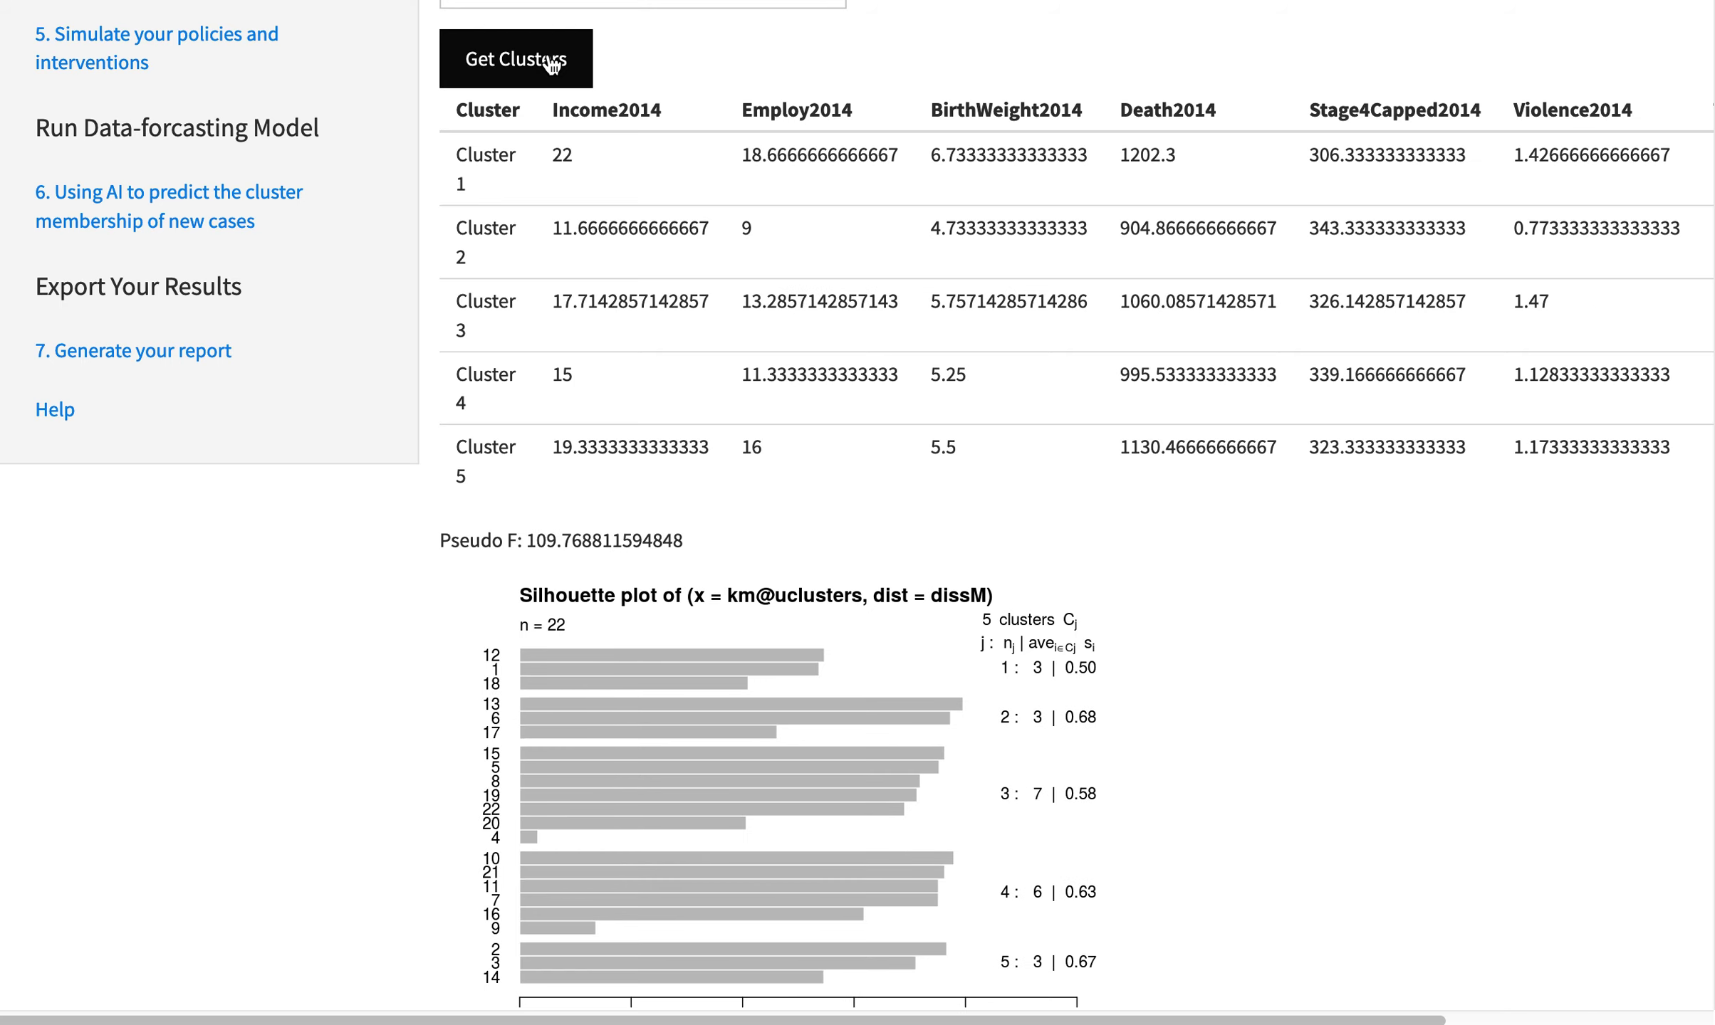
{"action": "scroll", "coordinate": [1243, 703], "scroll_direction": "down", "scroll_amount": 2}
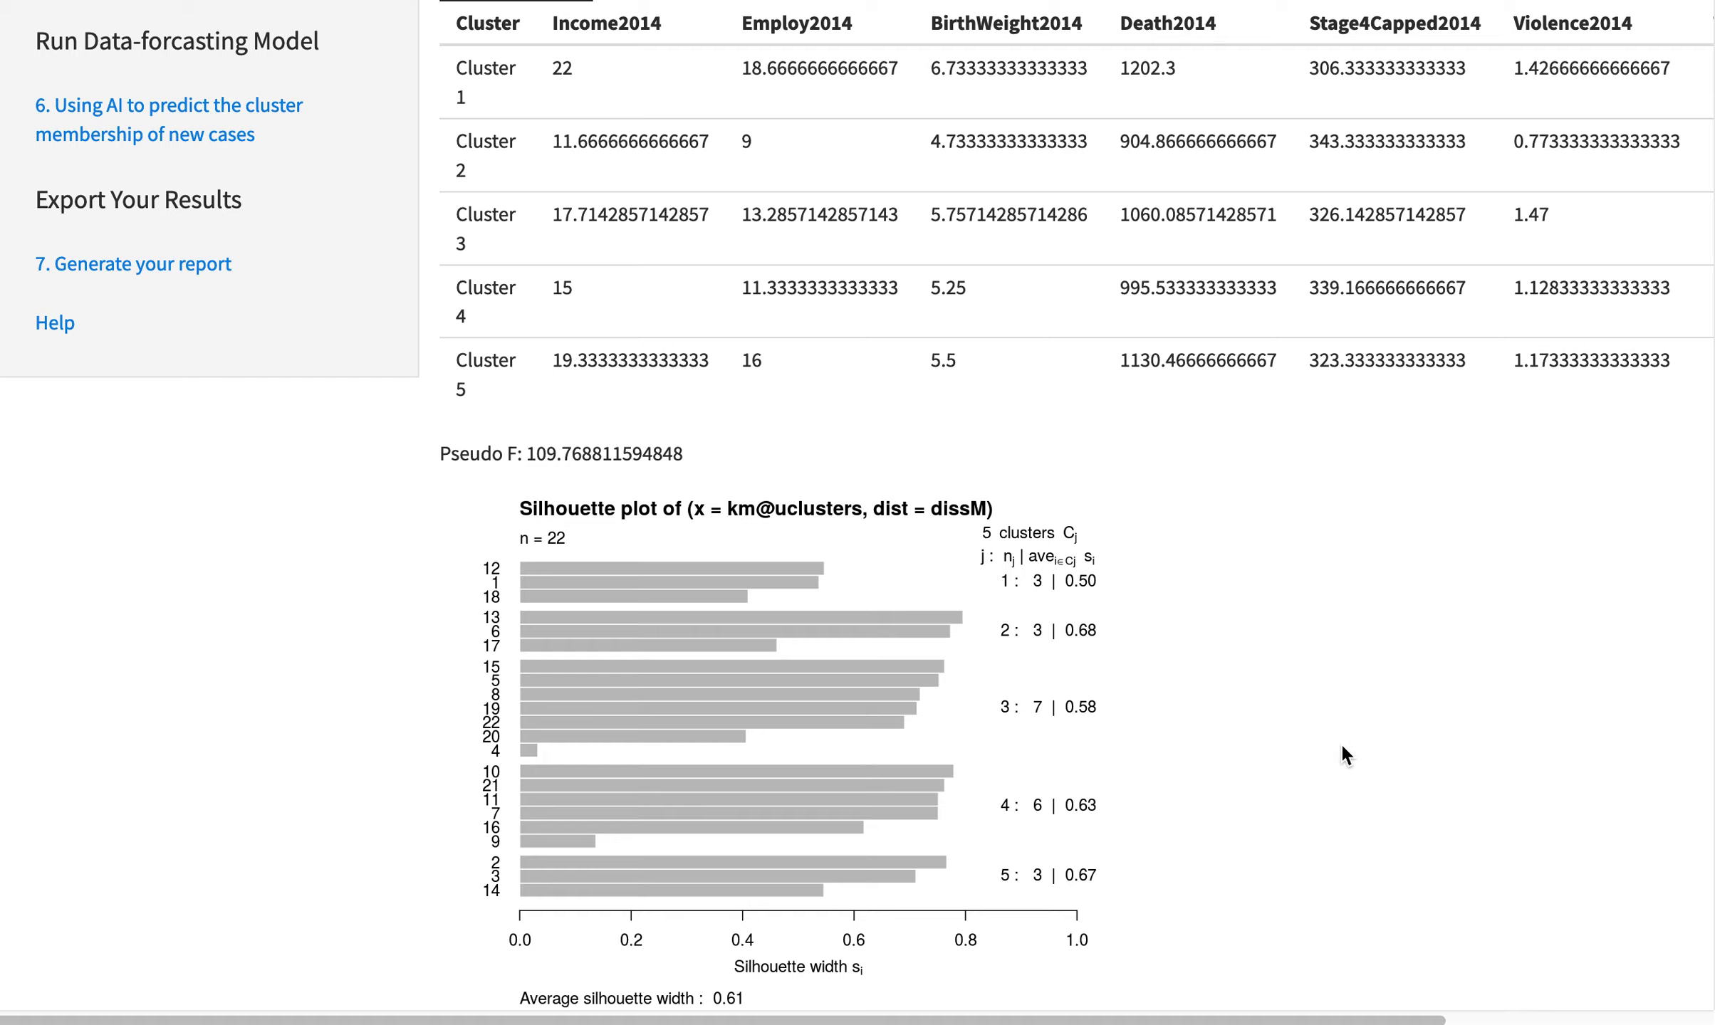
Set the number of clusters to 4 and generate the new k-means solution.
{"action": "scroll", "coordinate": [1097, 694], "scroll_direction": "up", "scroll_amount": 5}
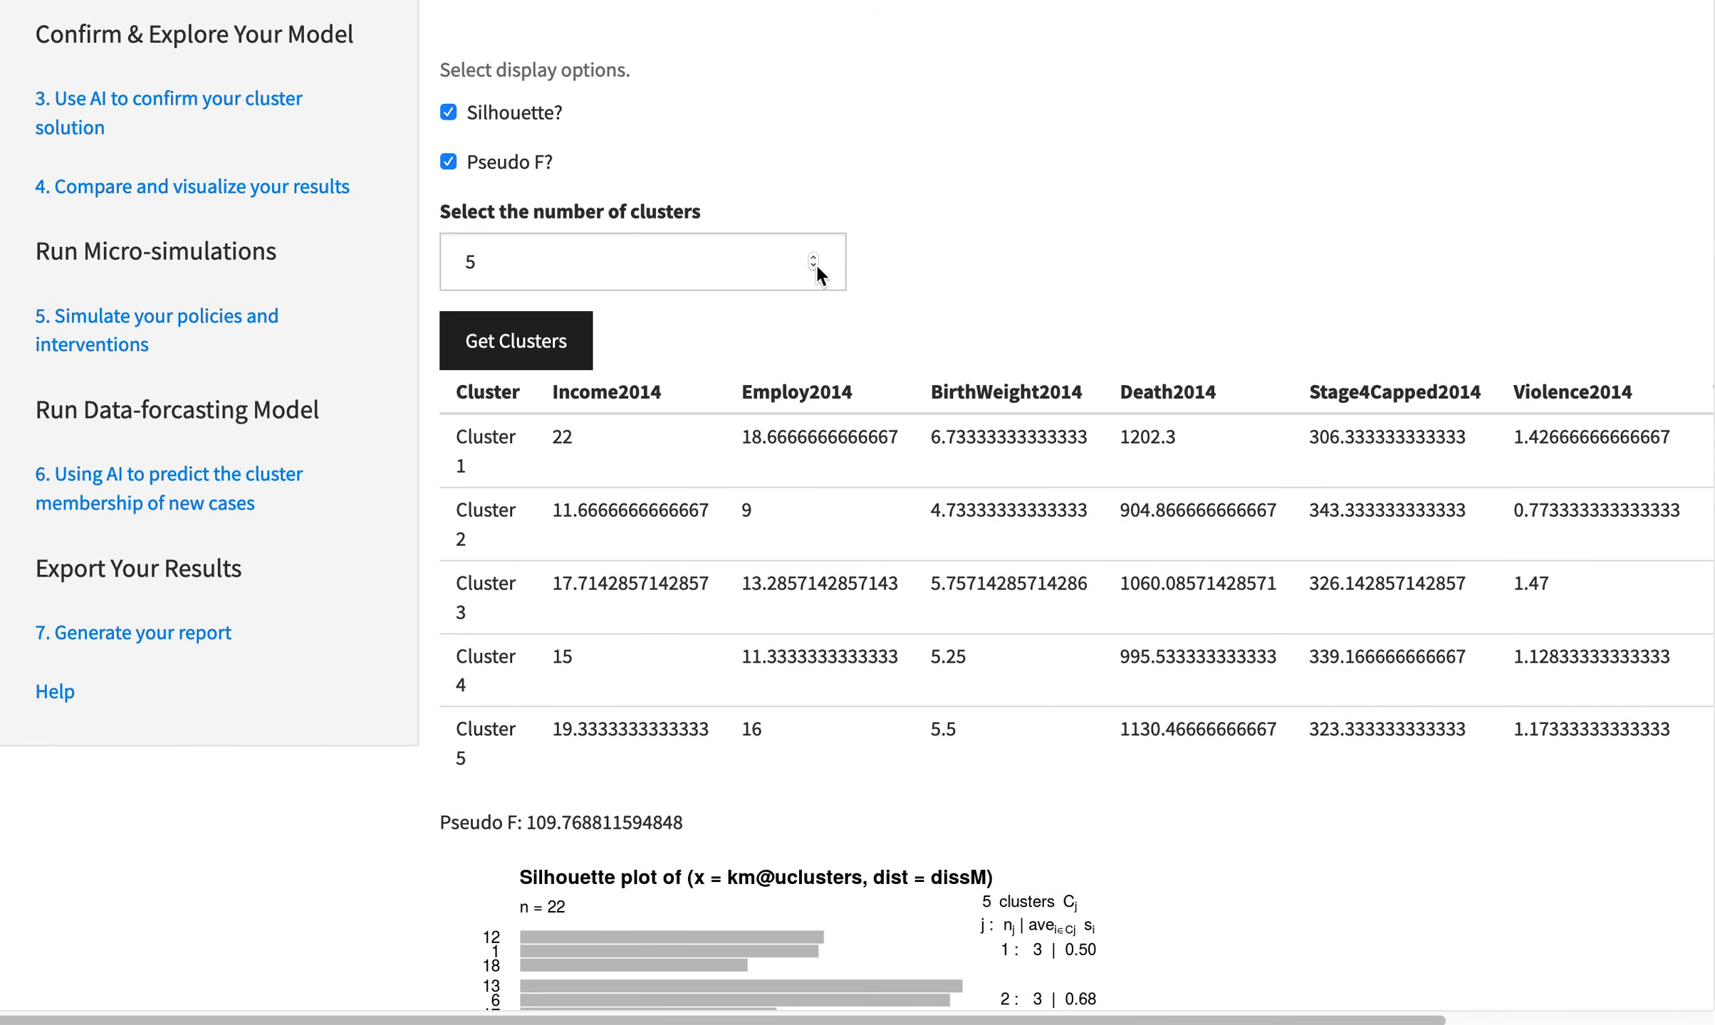
{"action": "left_click", "coordinate": [815, 267]}
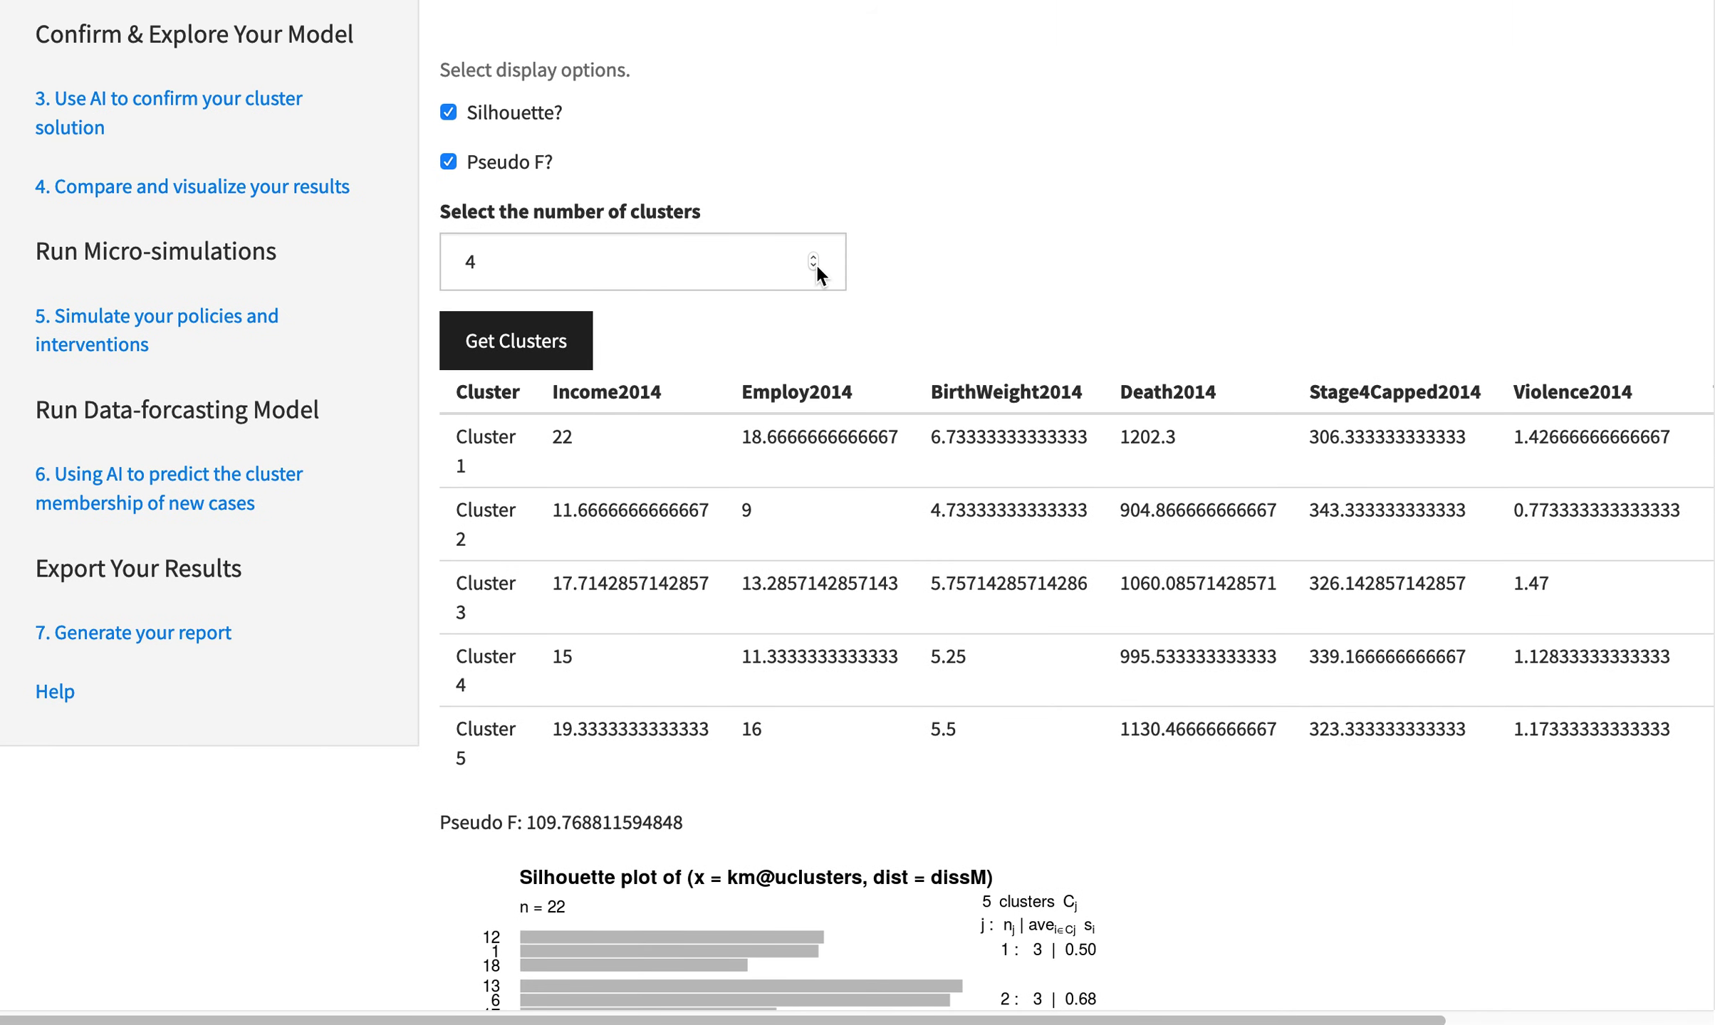
{"action": "left_click", "coordinate": [476, 362]}
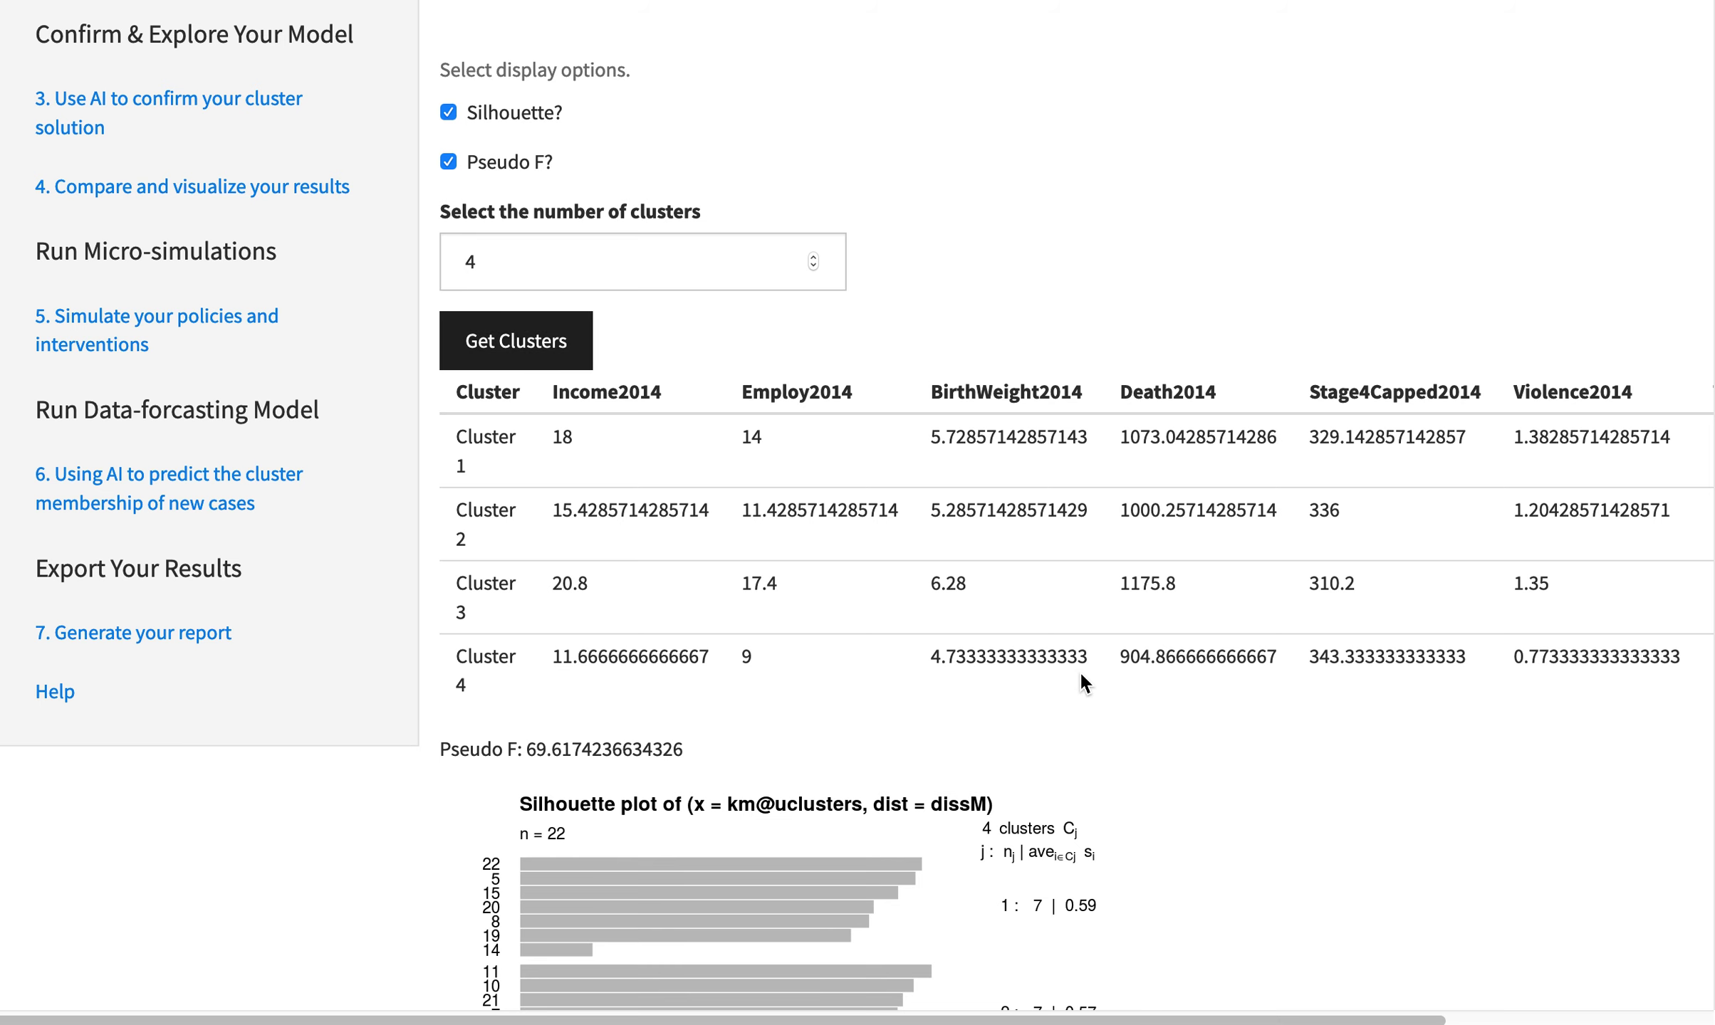
{"action": "scroll", "coordinate": [1078, 670], "scroll_direction": "down", "scroll_amount": 2}
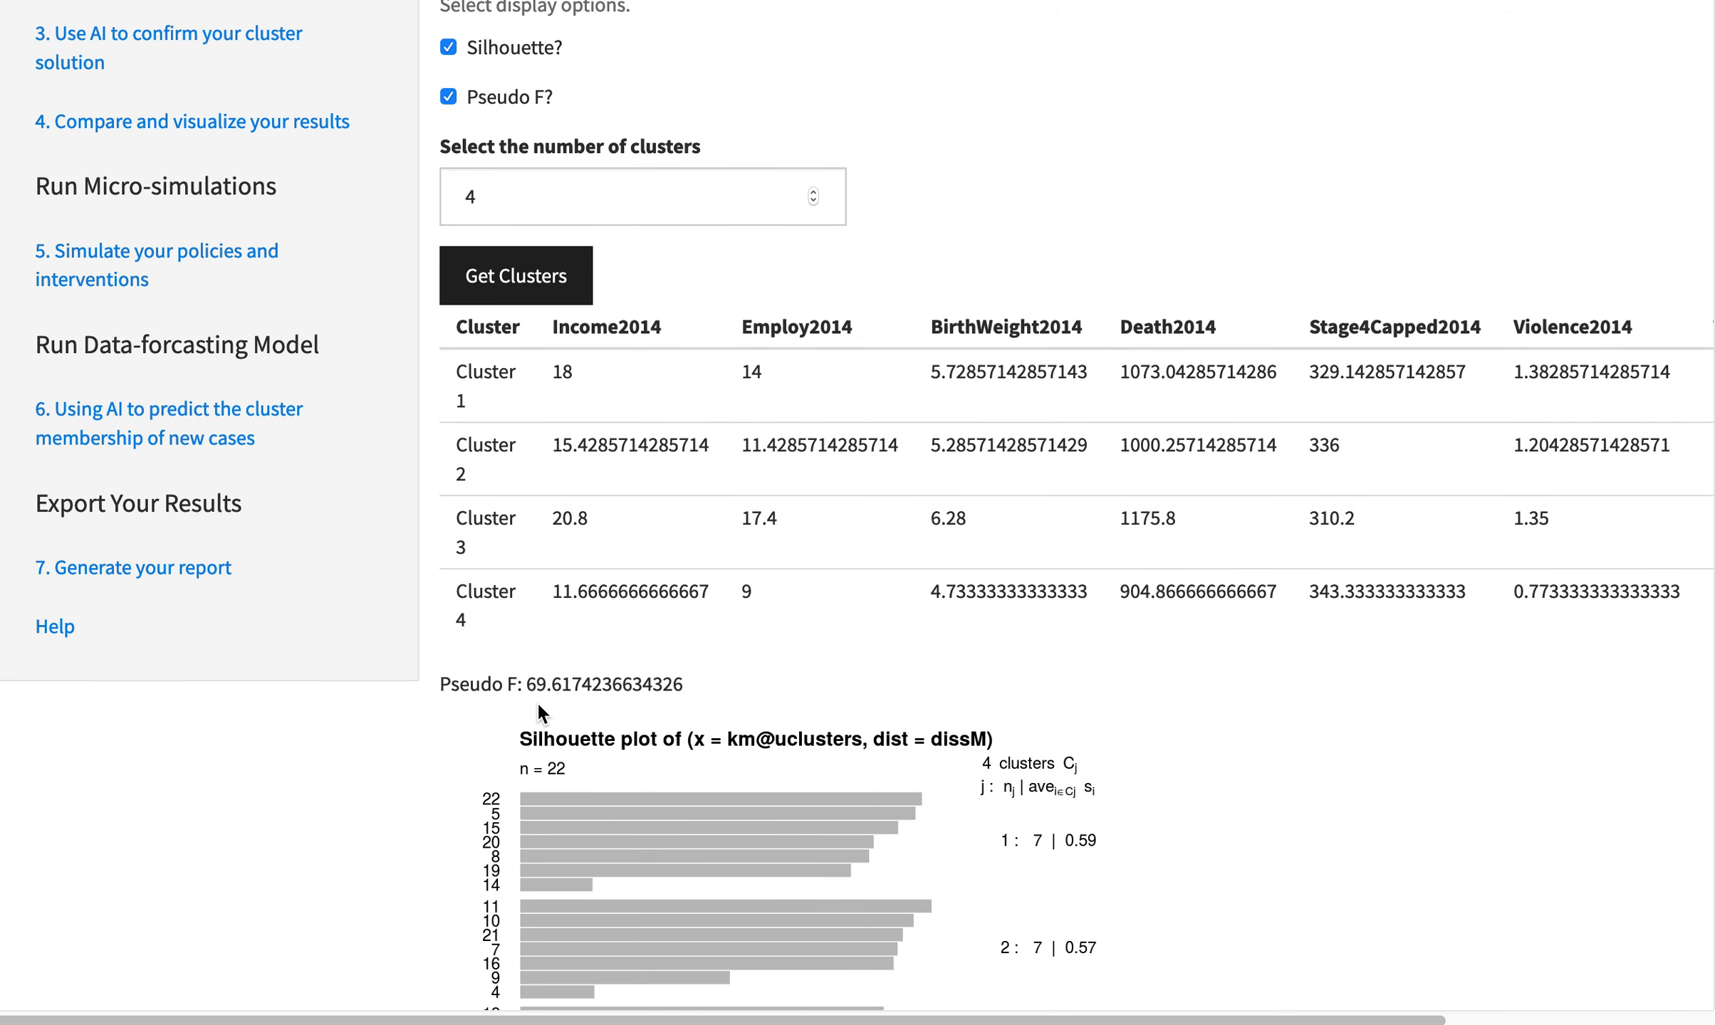
Rerun the four-cluster k-means several times and inspect its Pseudo F and silhouette plot.
{"action": "left_click", "coordinate": [542, 292]}
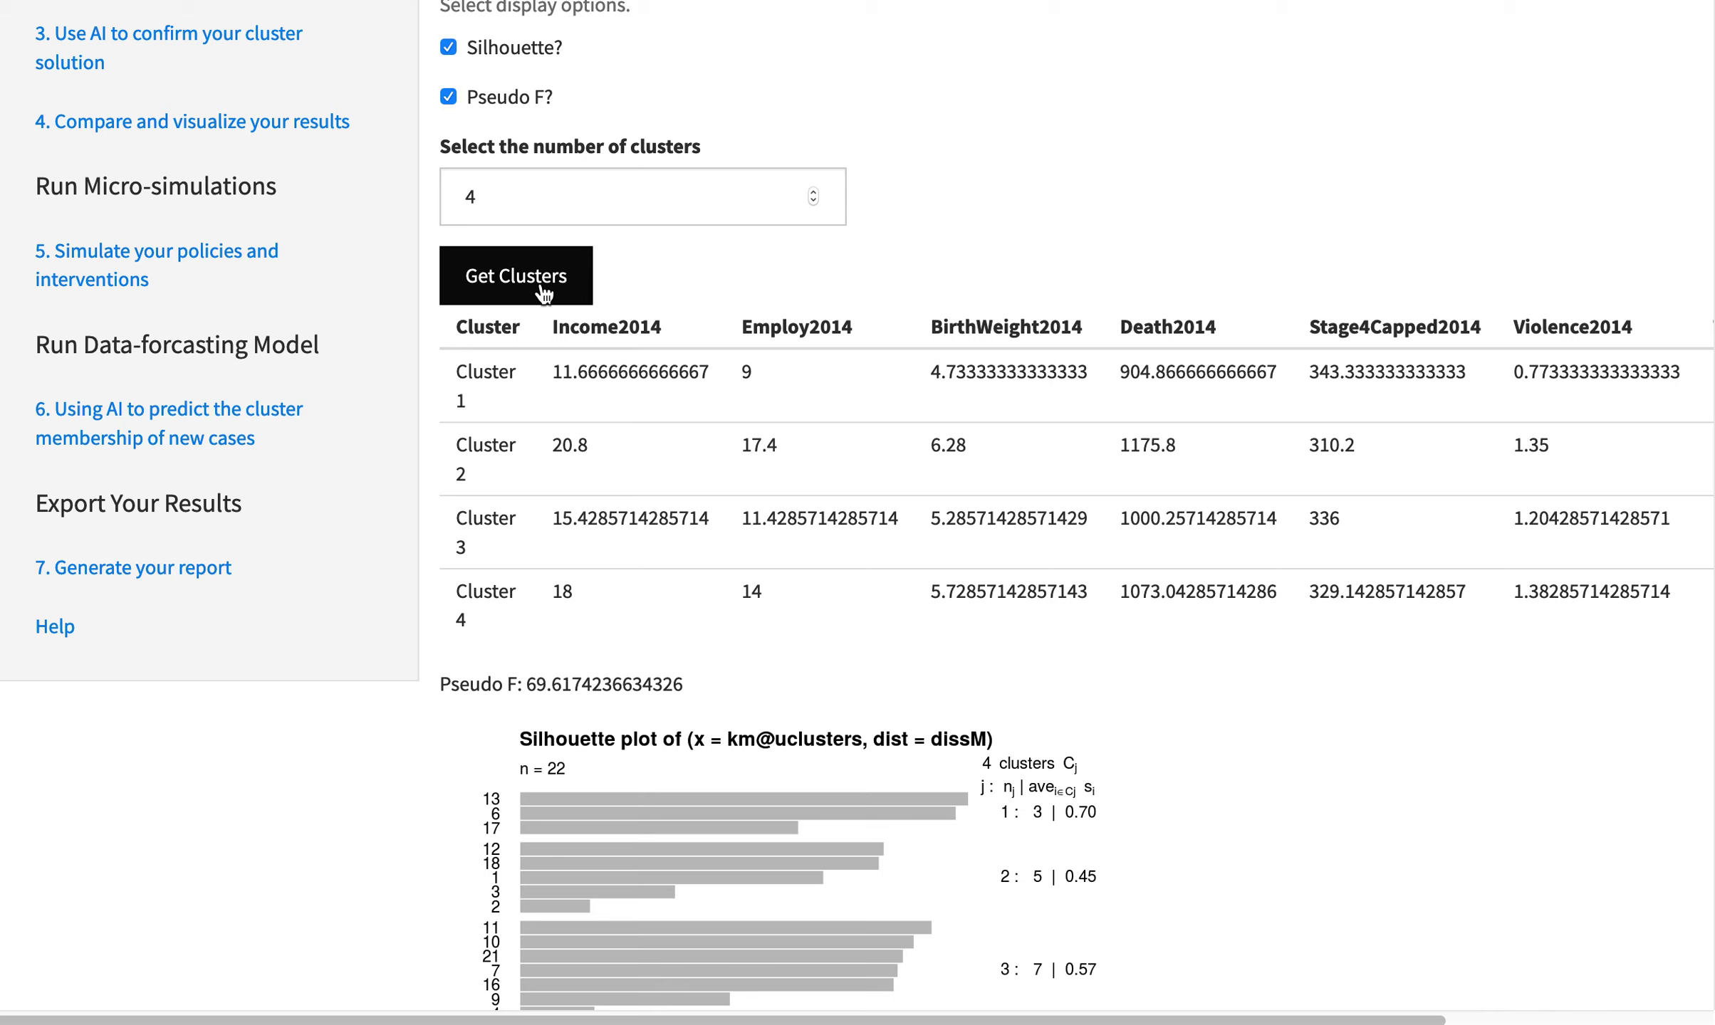
{"action": "left_click", "coordinate": [543, 292]}
{"action": "left_click", "coordinate": [543, 292]}
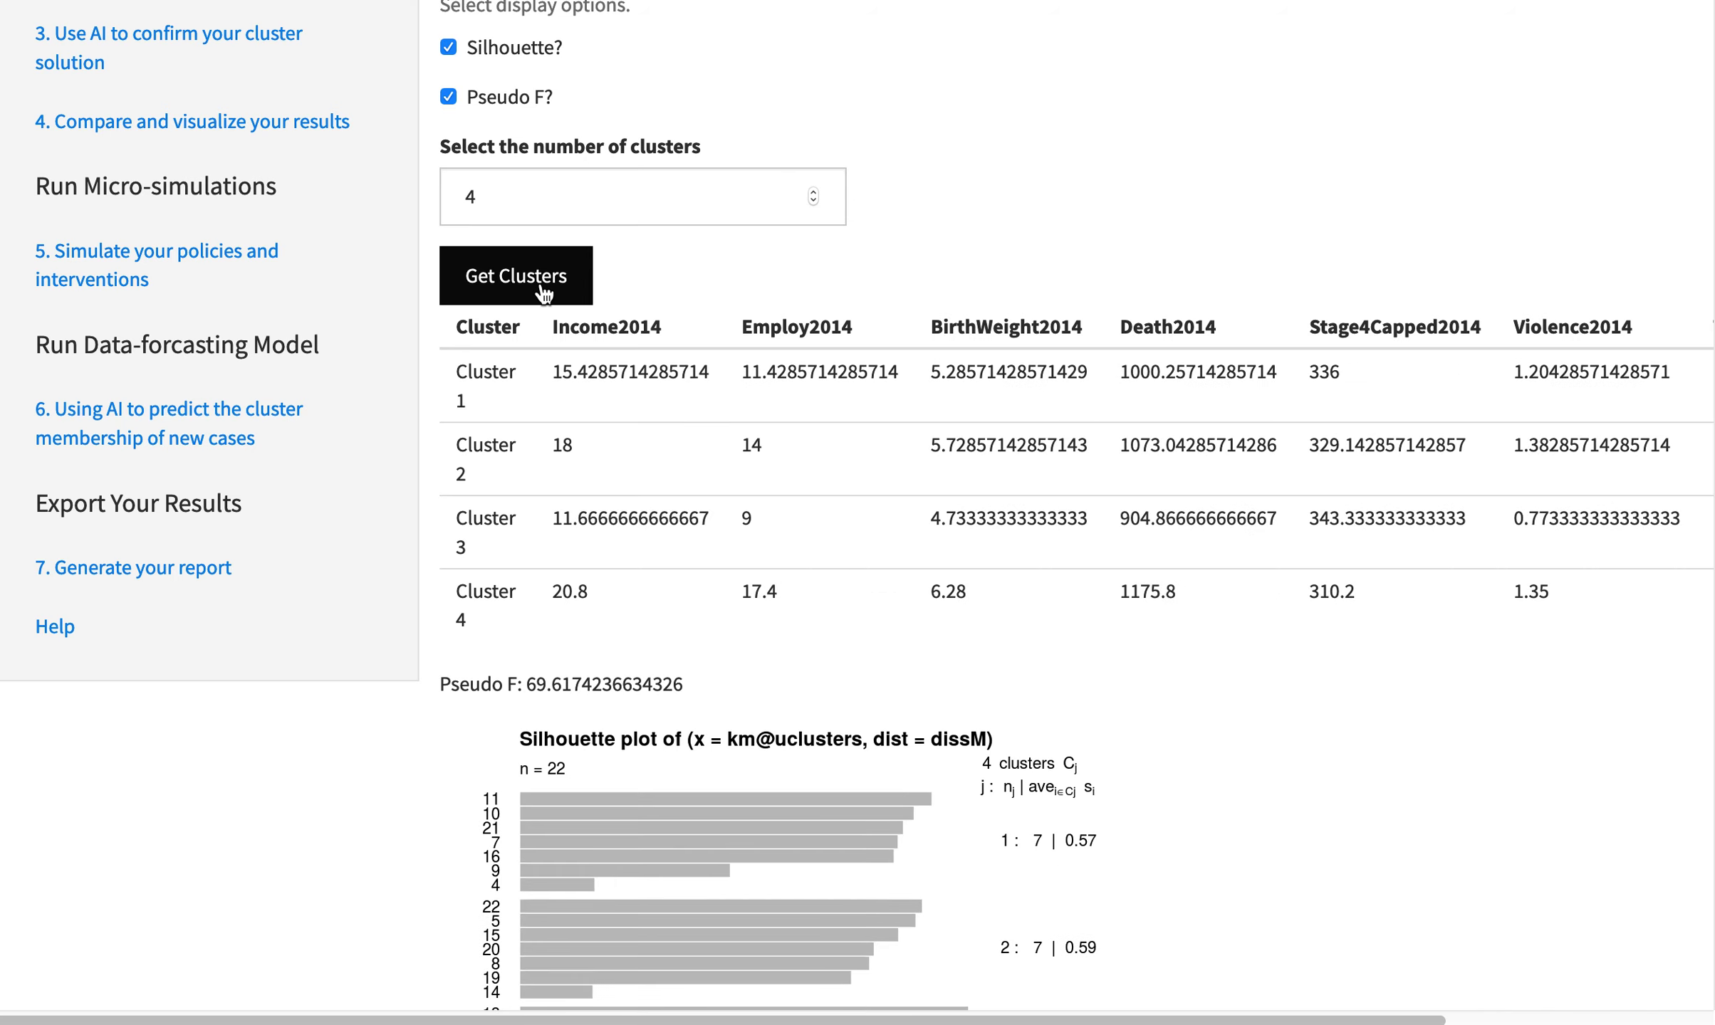
{"action": "left_click", "coordinate": [542, 292]}
{"action": "left_click", "coordinate": [542, 292]}
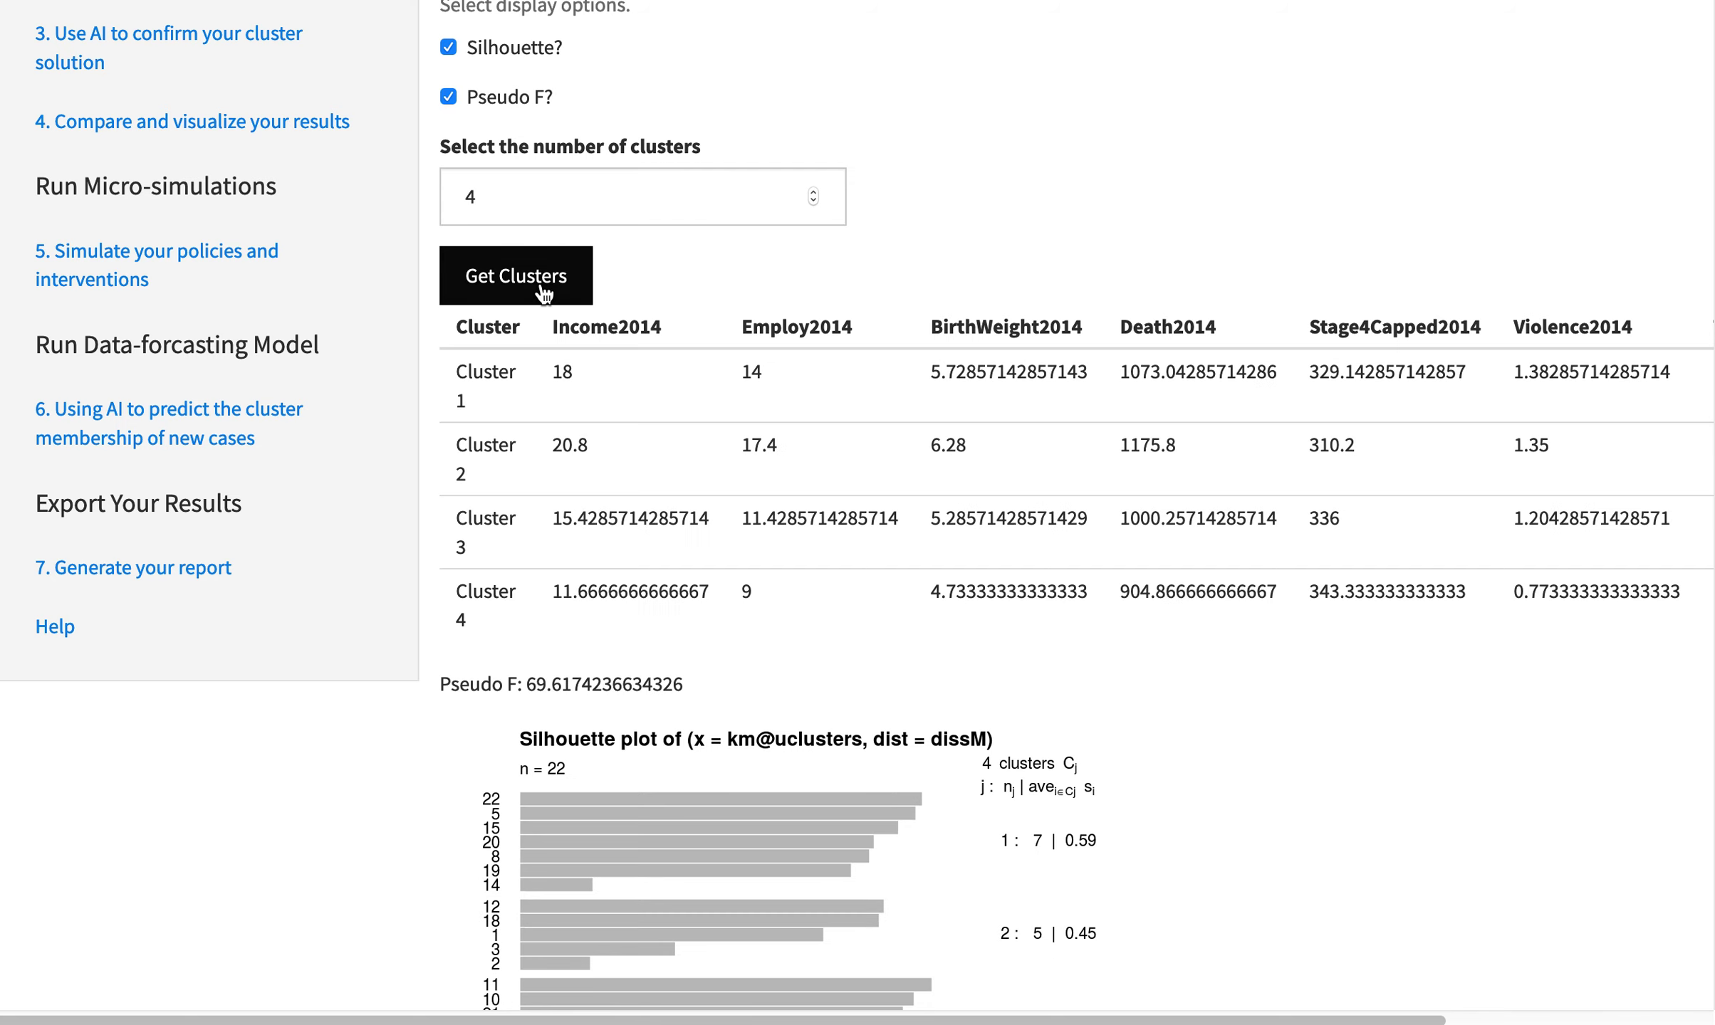
{"action": "scroll", "coordinate": [1315, 840], "scroll_direction": "down", "scroll_amount": 3}
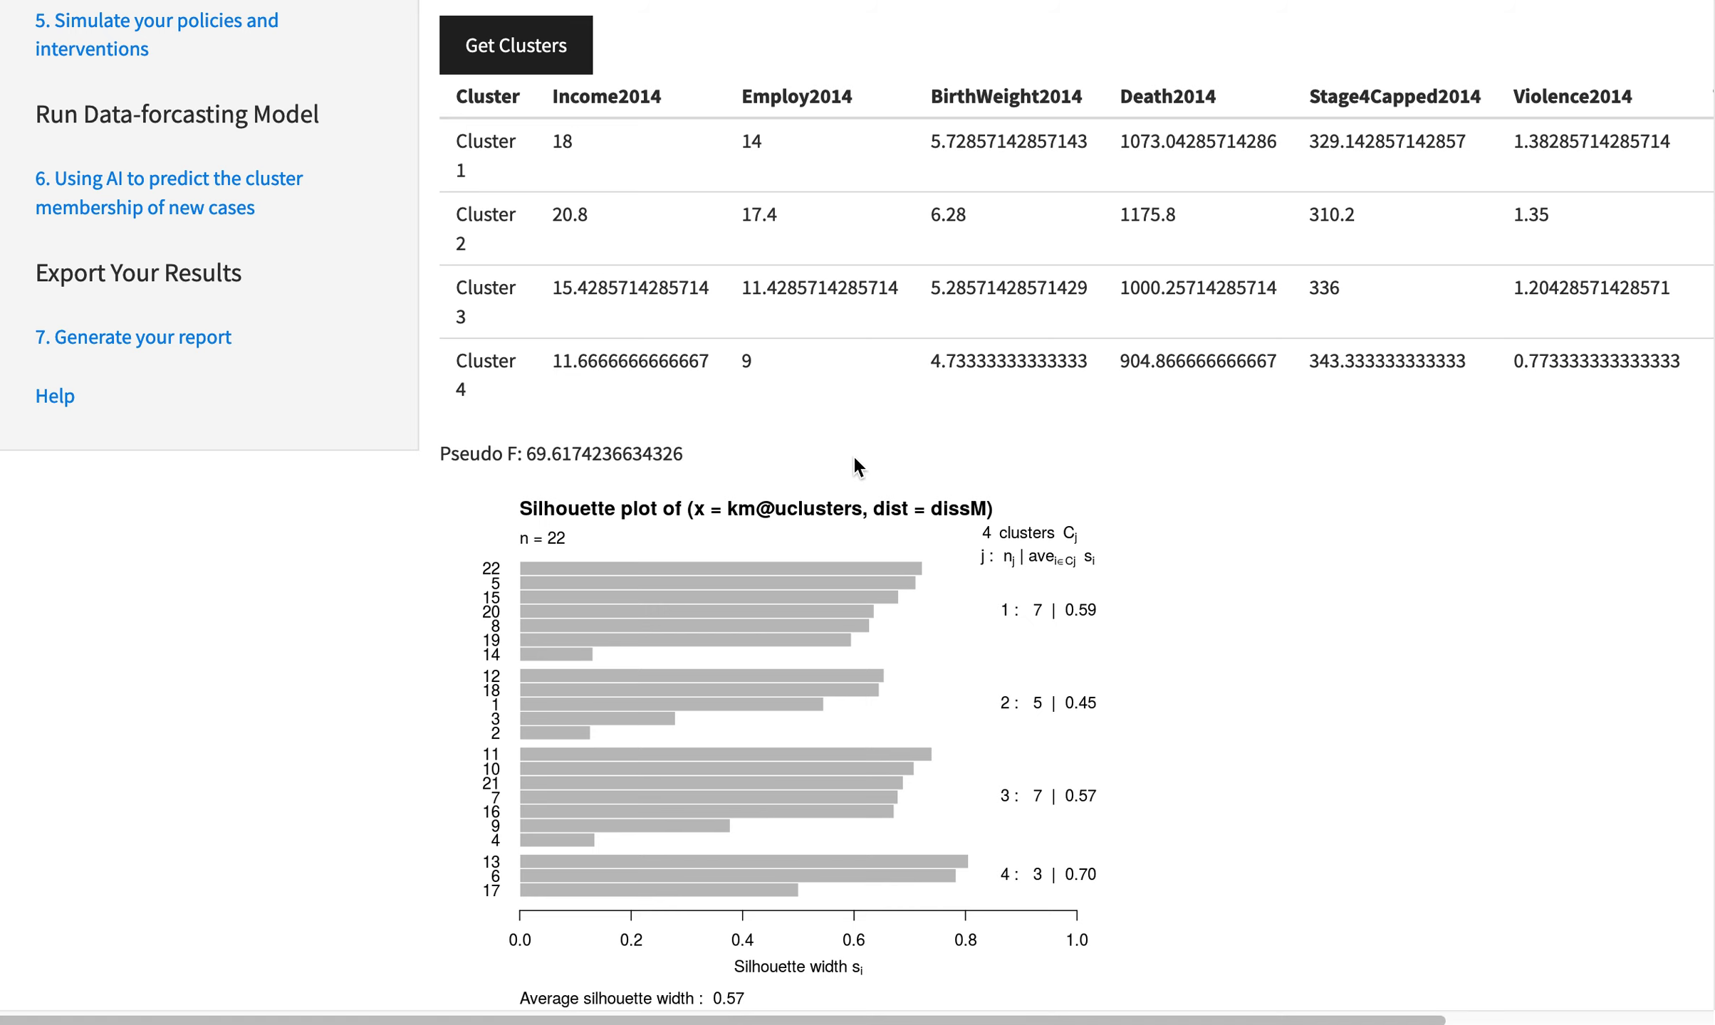
Set the number of clusters back to 5, generate the k-means solution and check its Pseudo F and silhouette plot.
{"action": "scroll", "coordinate": [856, 458], "scroll_direction": "up", "scroll_amount": 3}
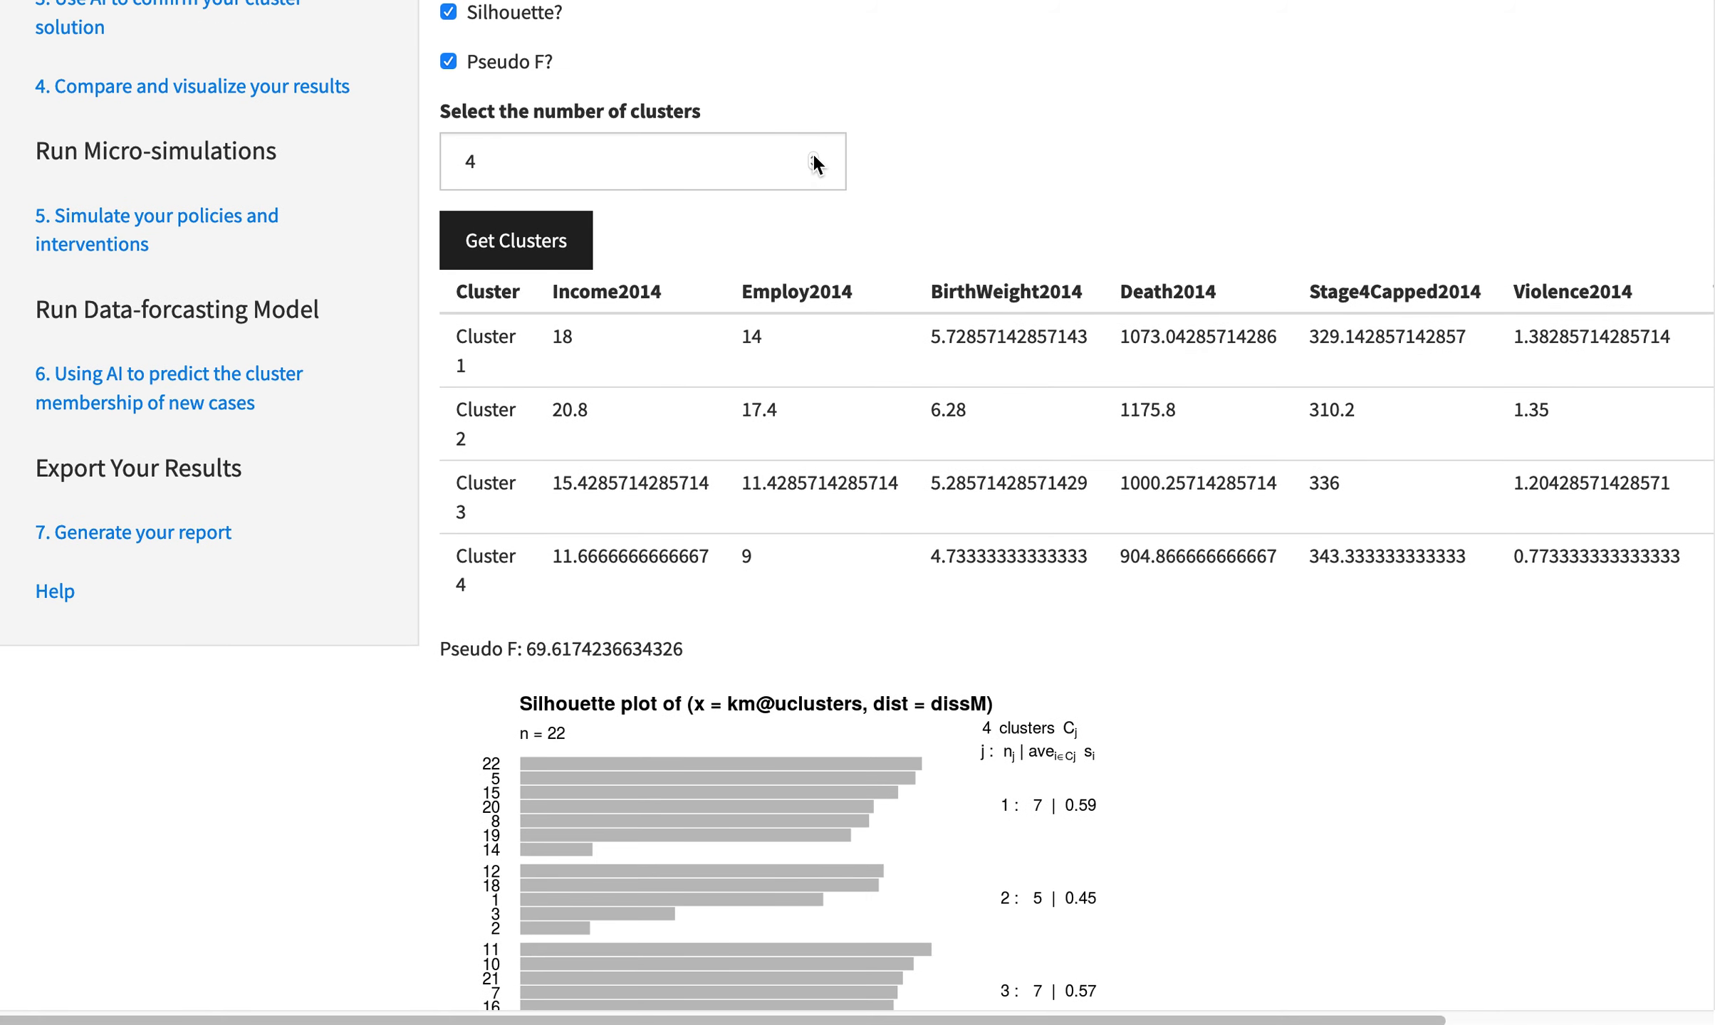
{"action": "left_click", "coordinate": [813, 156]}
{"action": "left_click", "coordinate": [550, 246]}
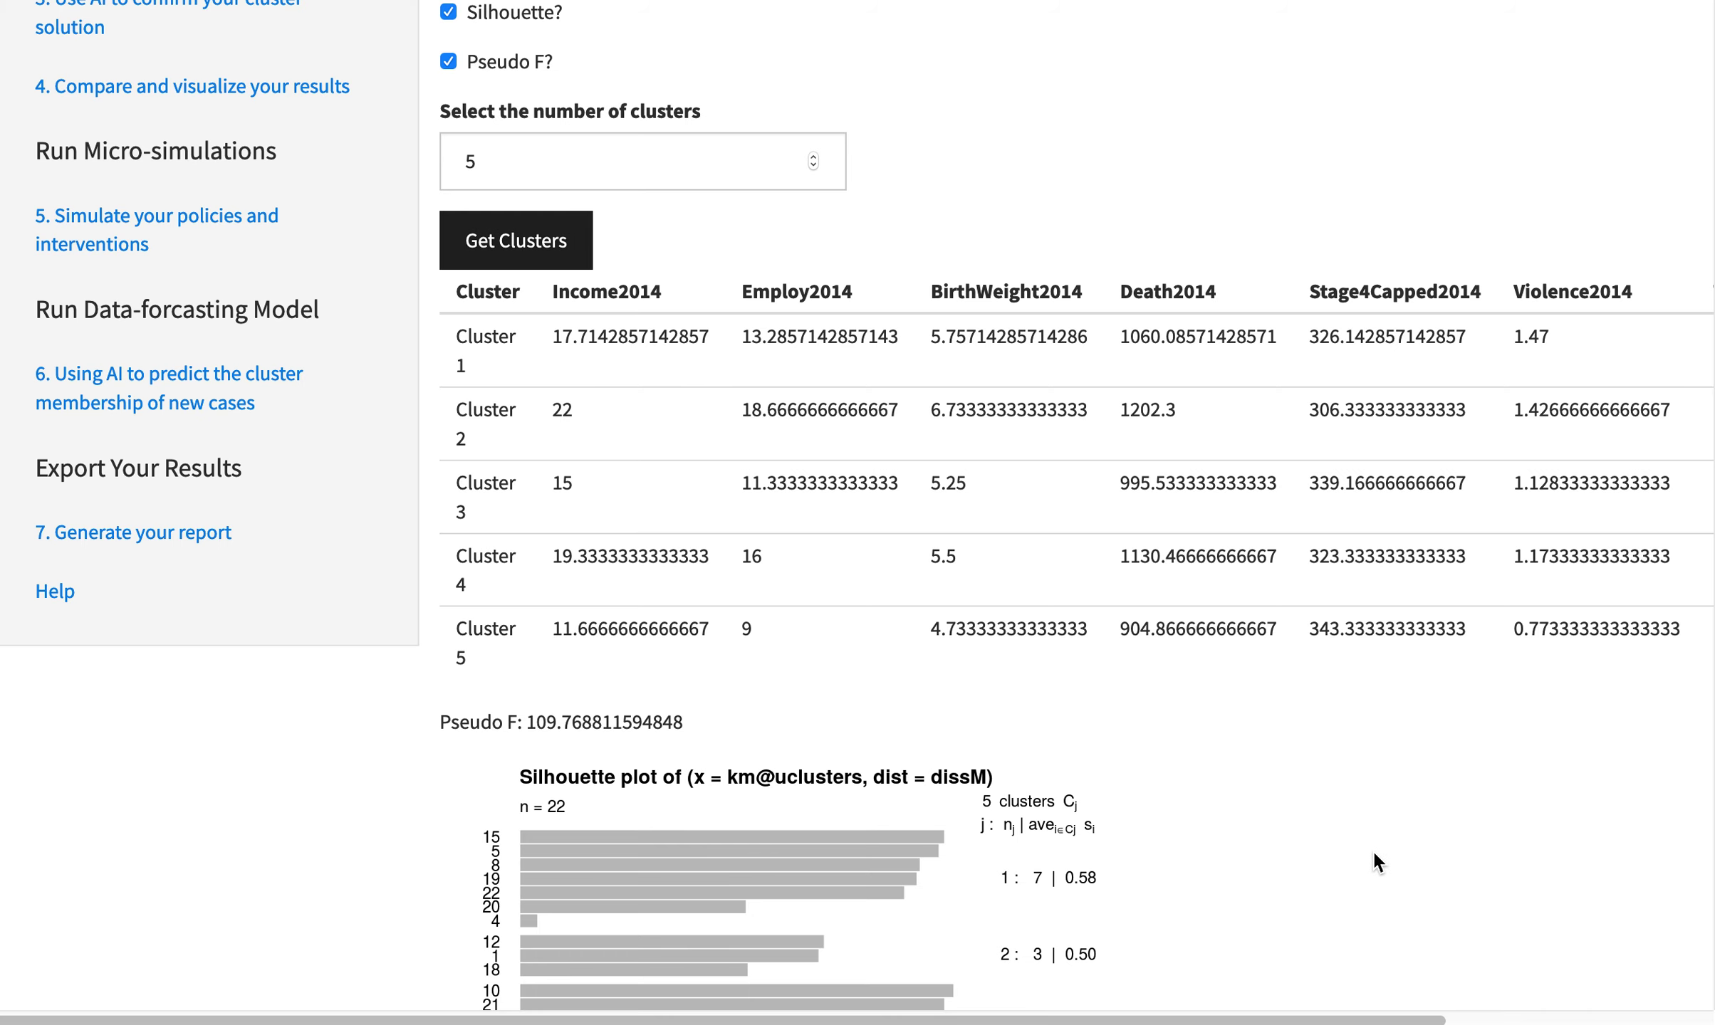
{"action": "scroll", "coordinate": [1371, 849], "scroll_direction": "down", "scroll_amount": 4}
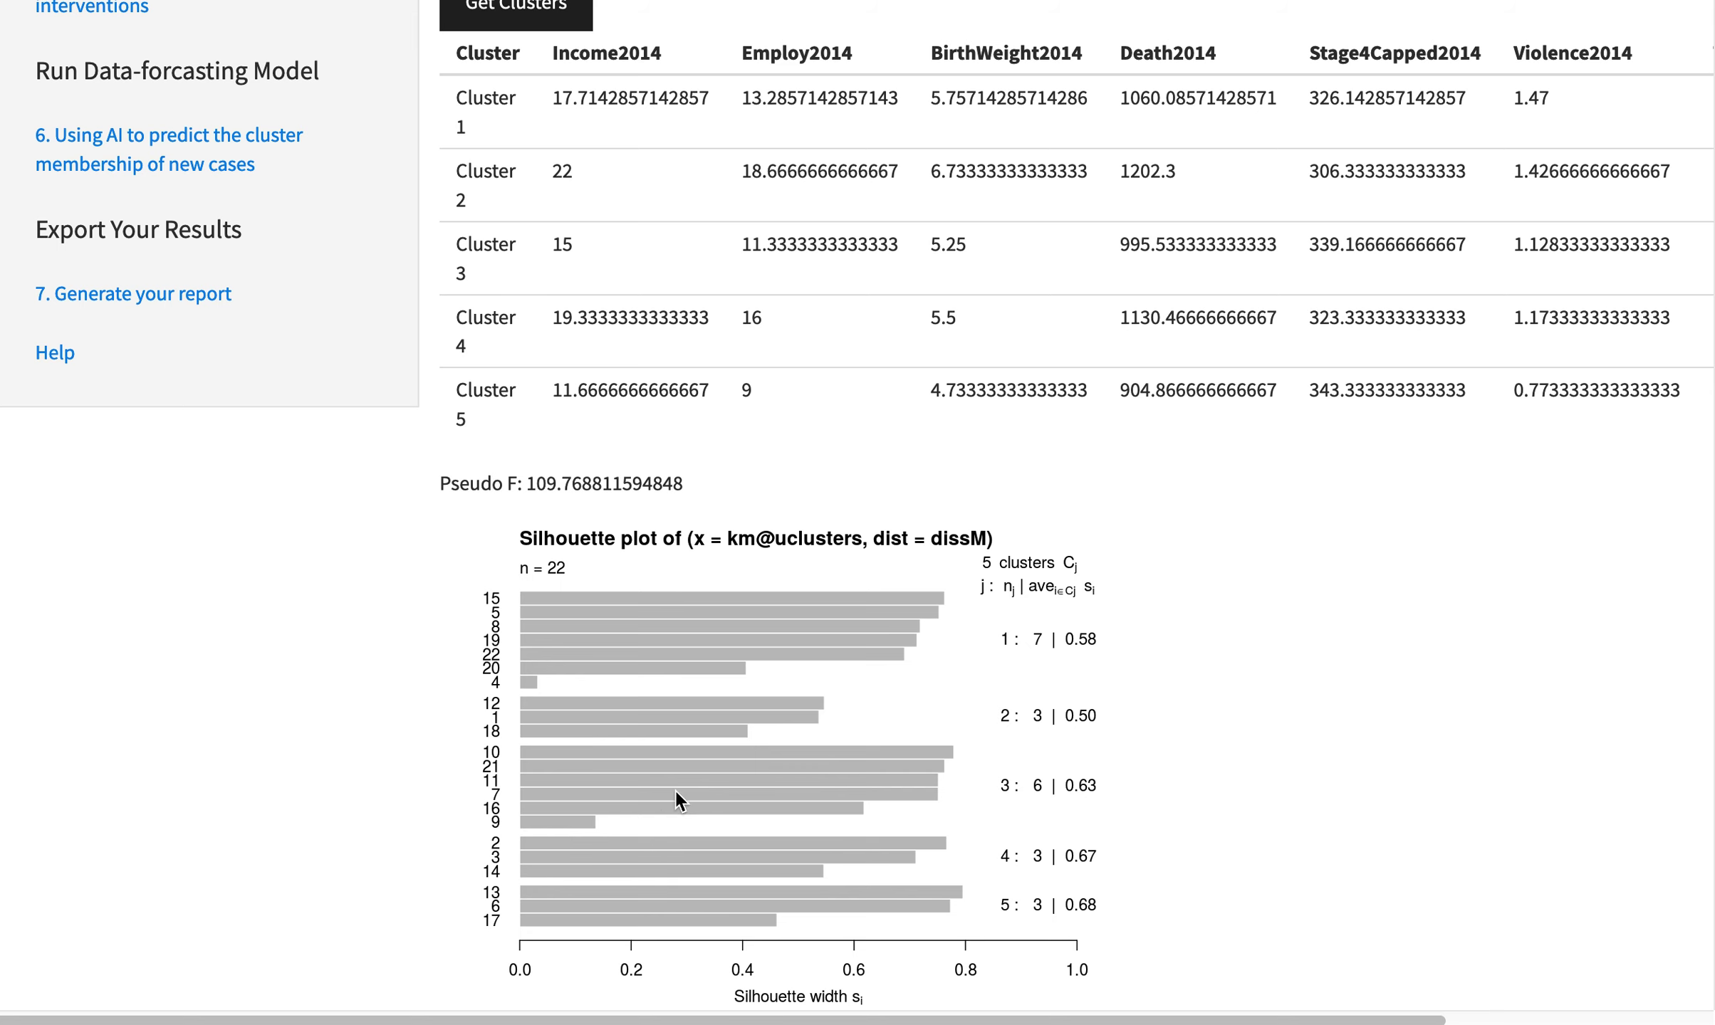
View the report generation section and its download option, and return to the case clustering section.
{"action": "scroll", "coordinate": [1296, 711], "scroll_direction": "up", "scroll_amount": 2}
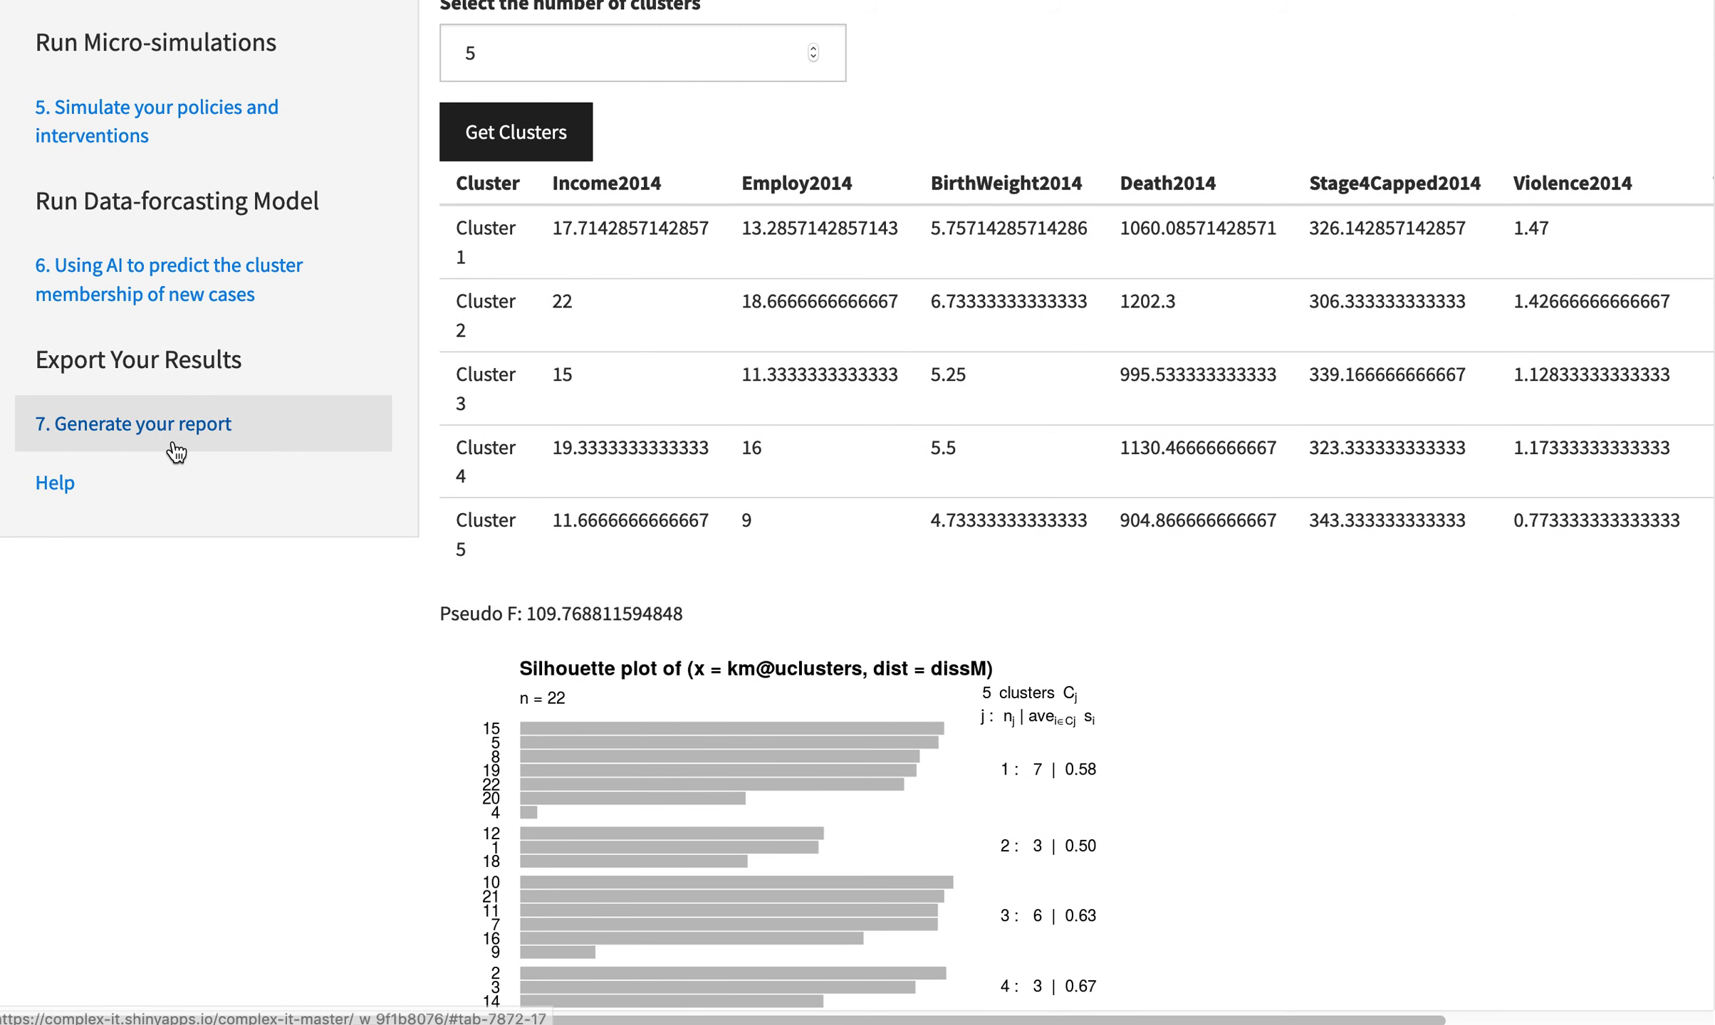
{"action": "left_click", "coordinate": [65, 445]}
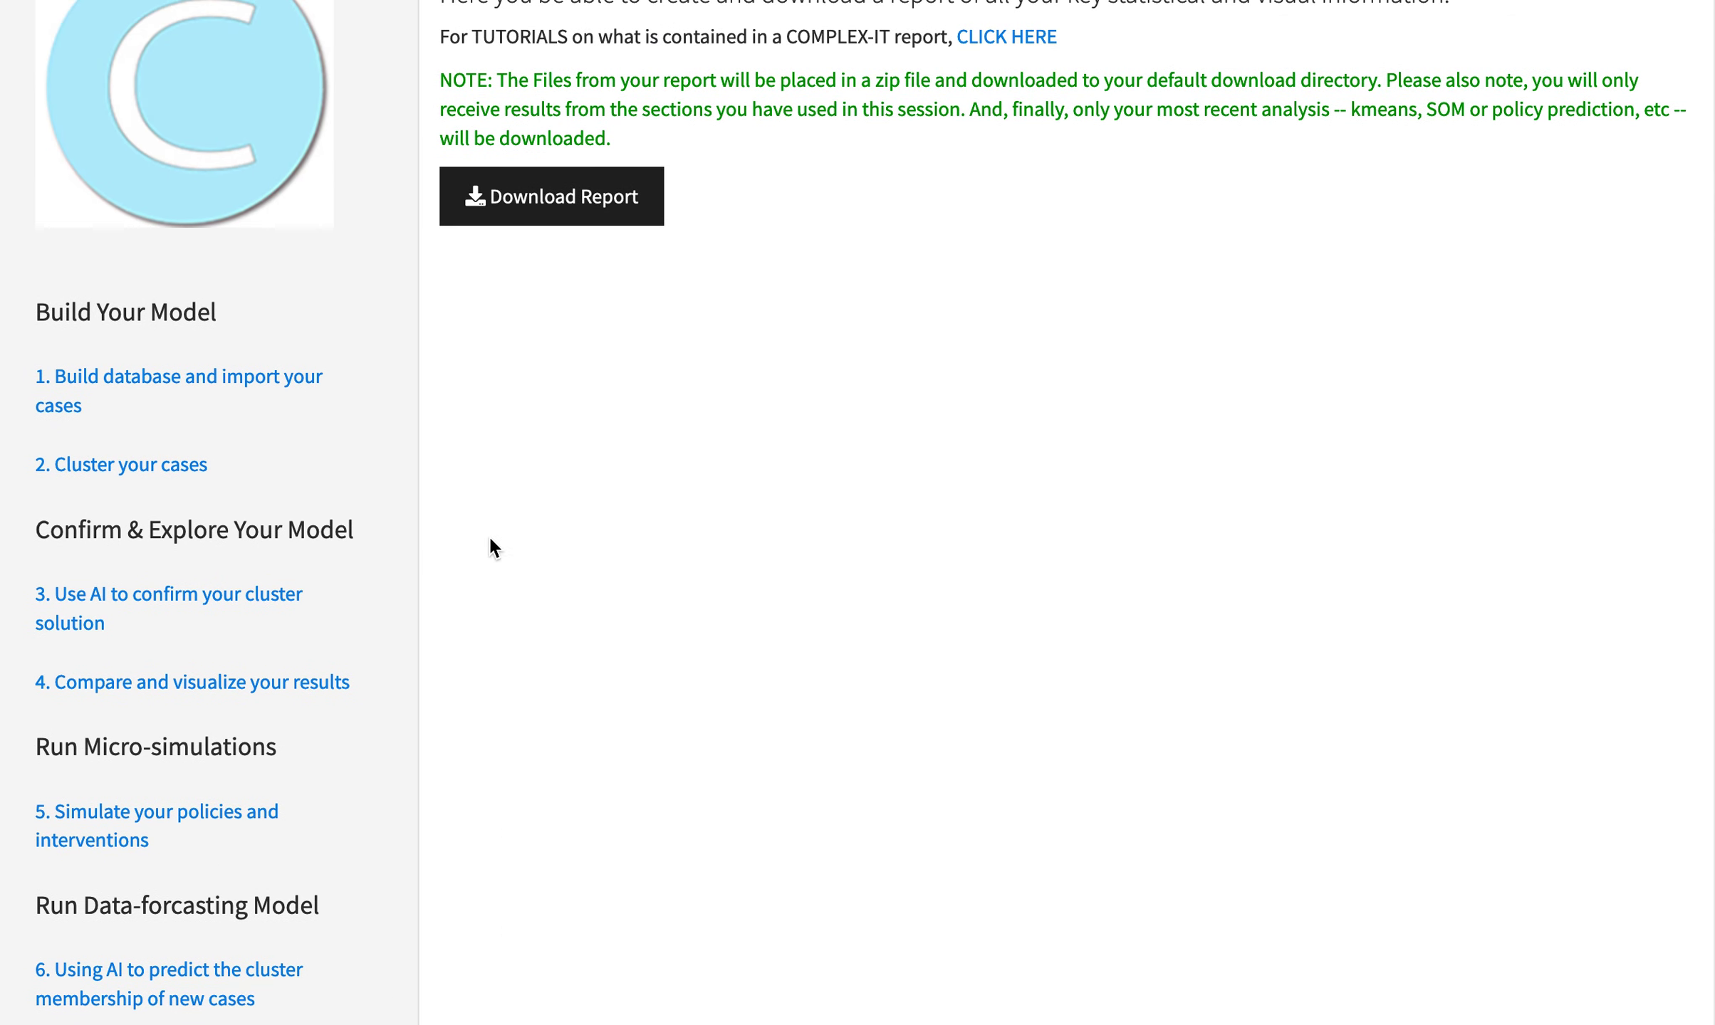
{"action": "left_click", "coordinate": [225, 473]}
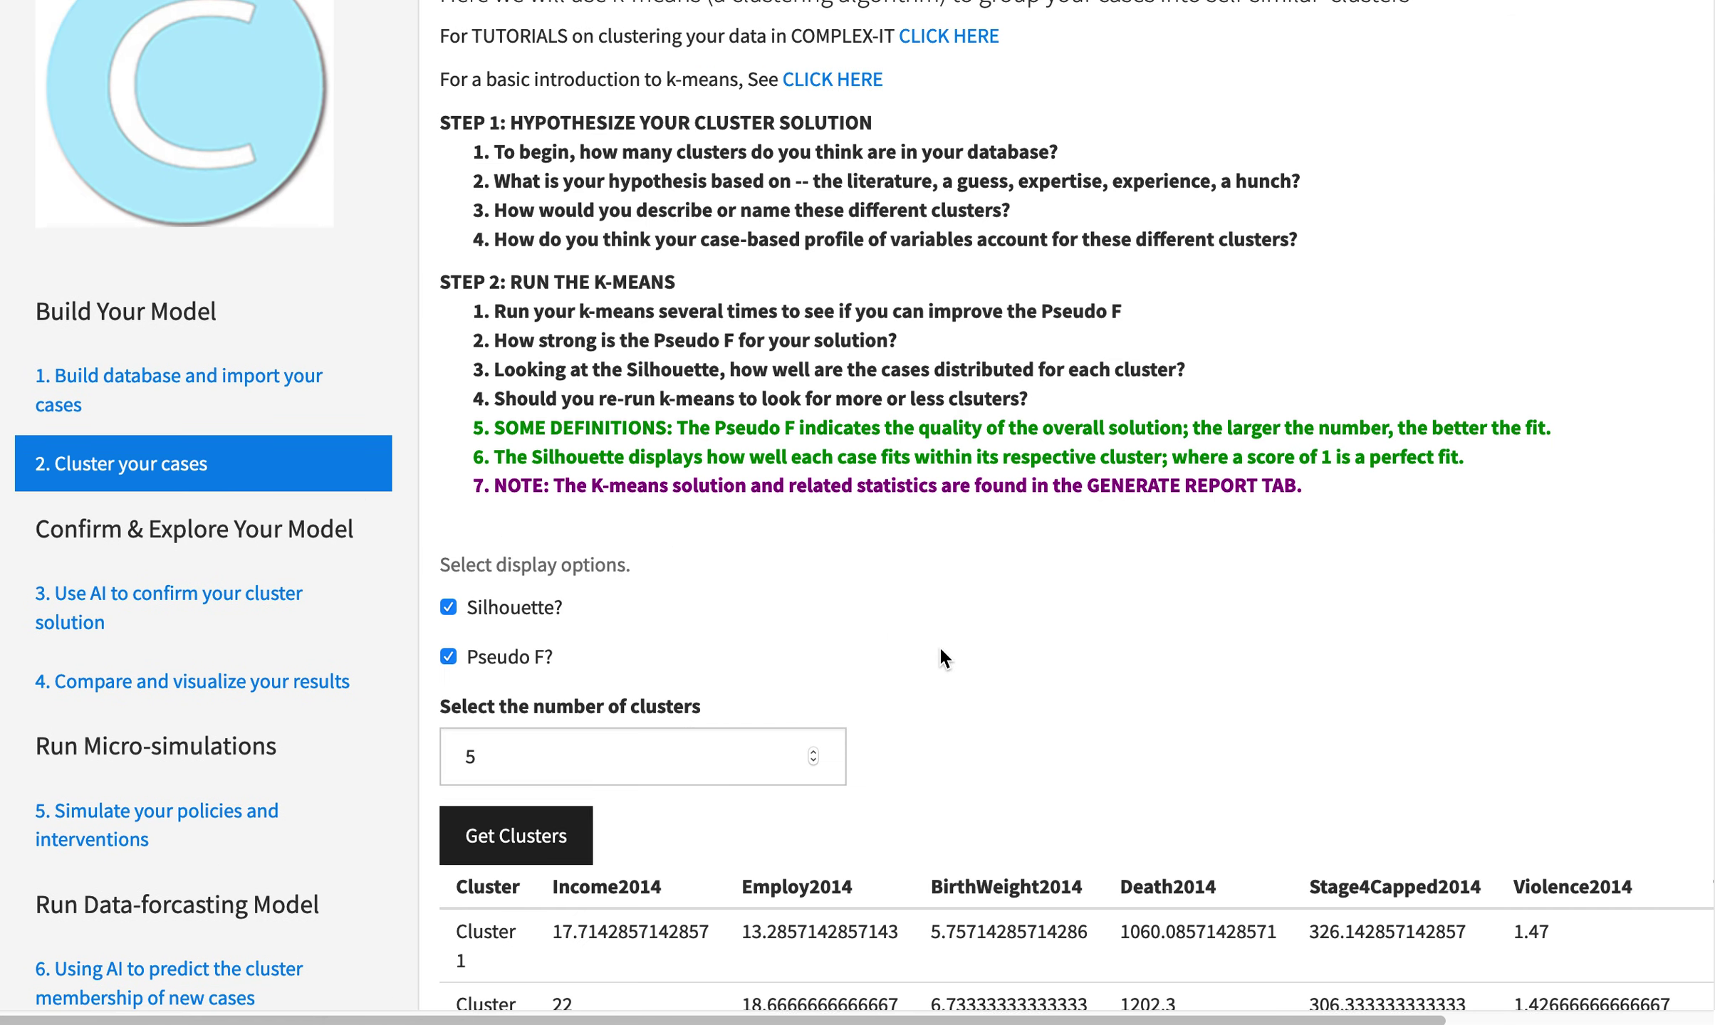
Review the restored five-cluster solution's variable averages, Pseudo F, silhouette widths and the k-means guidance above them.
{"action": "scroll", "coordinate": [941, 641], "scroll_direction": "down", "scroll_amount": 6}
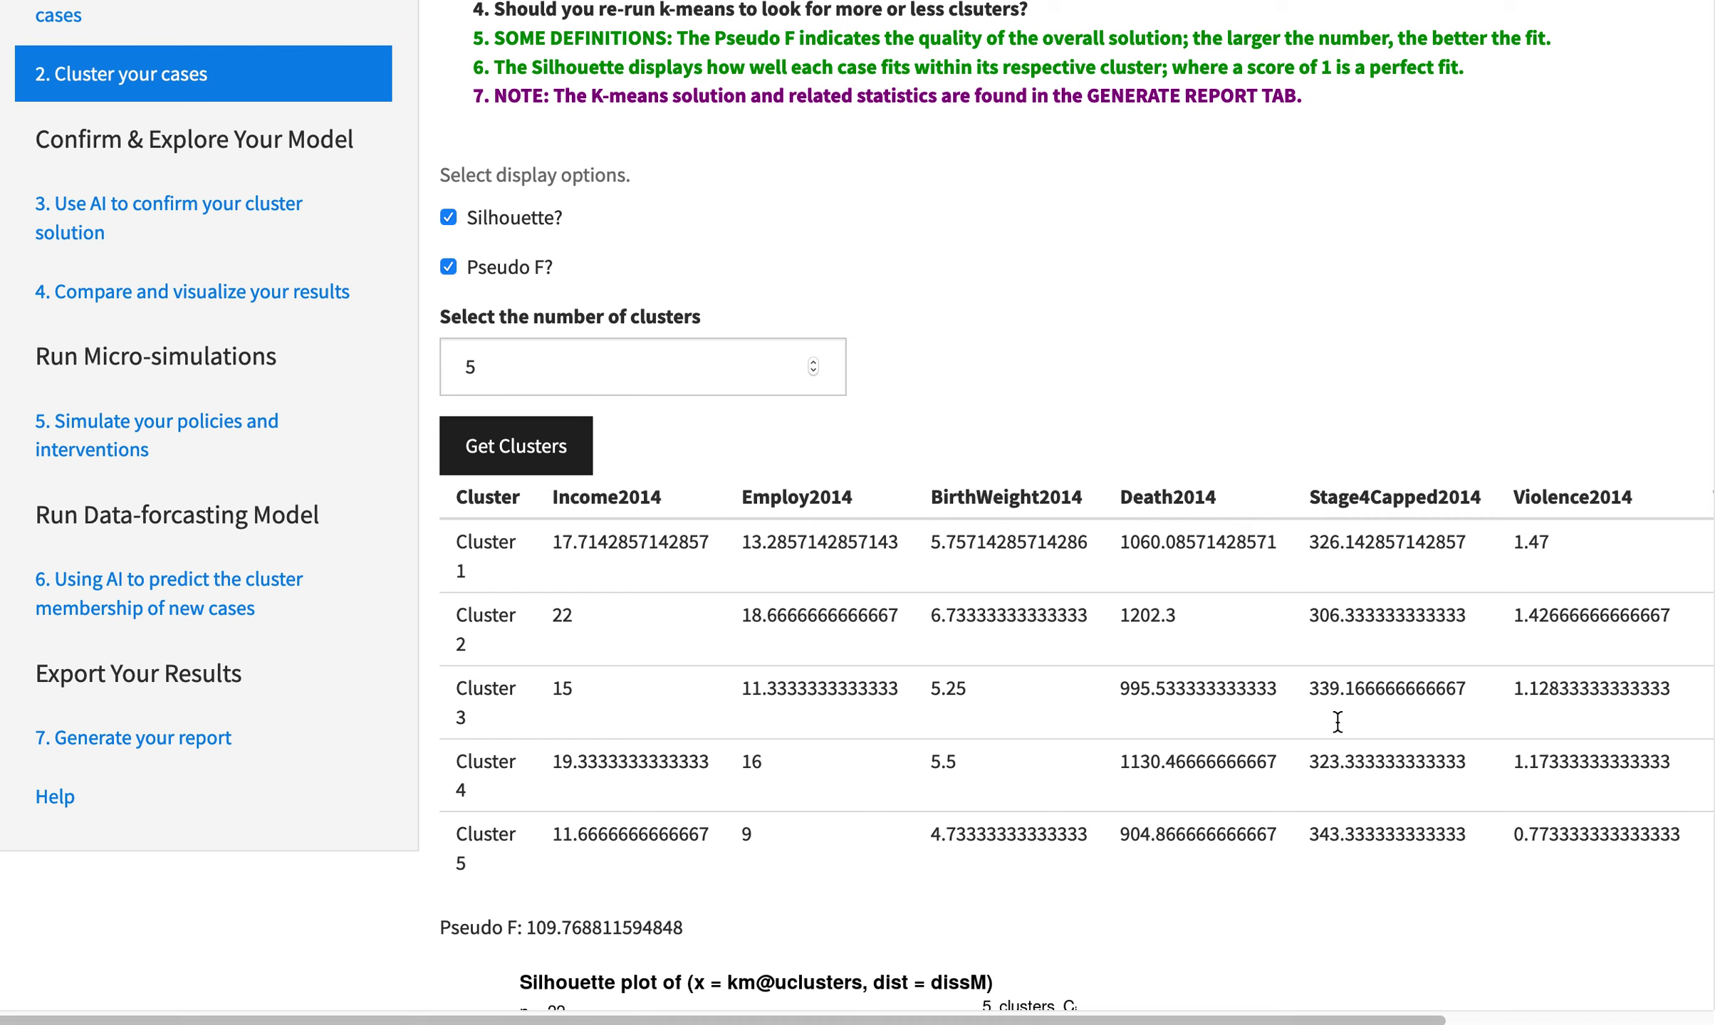
{"action": "scroll", "coordinate": [1047, 783], "scroll_direction": "down", "scroll_amount": 7}
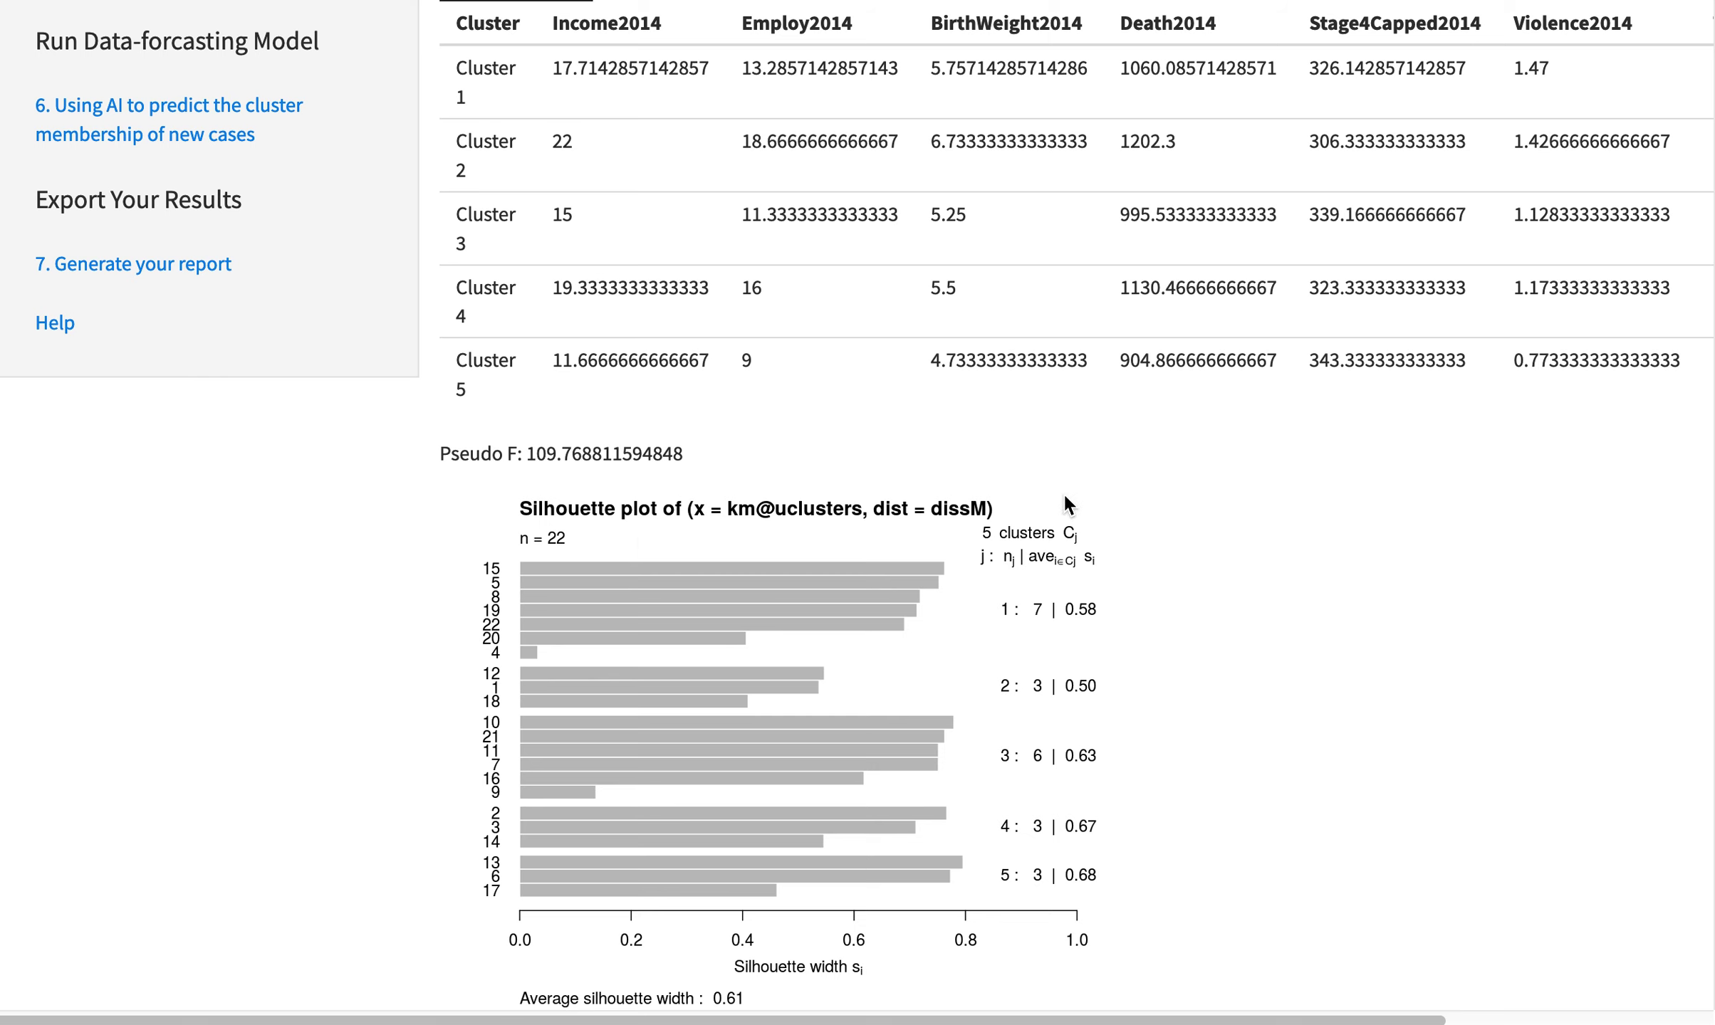
{"action": "scroll", "coordinate": [1148, 535], "scroll_direction": "up", "scroll_amount": 6}
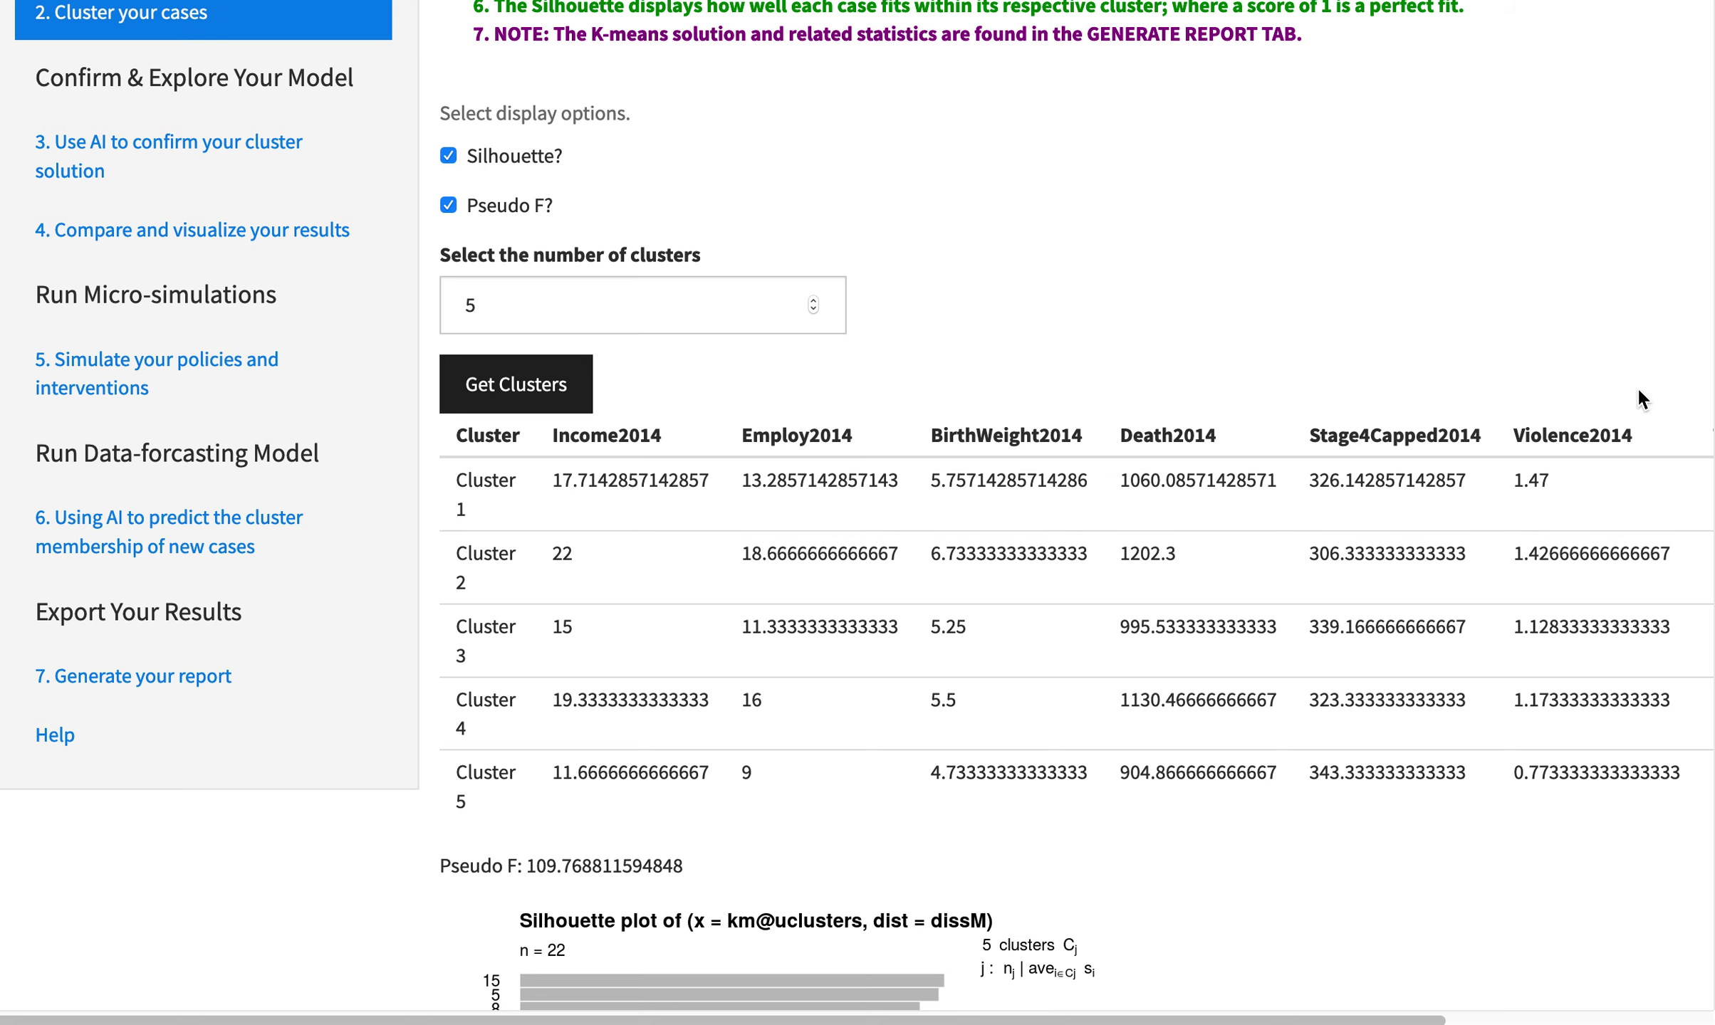
{"action": "scroll", "coordinate": [1544, 365], "scroll_direction": "up", "scroll_amount": 5}
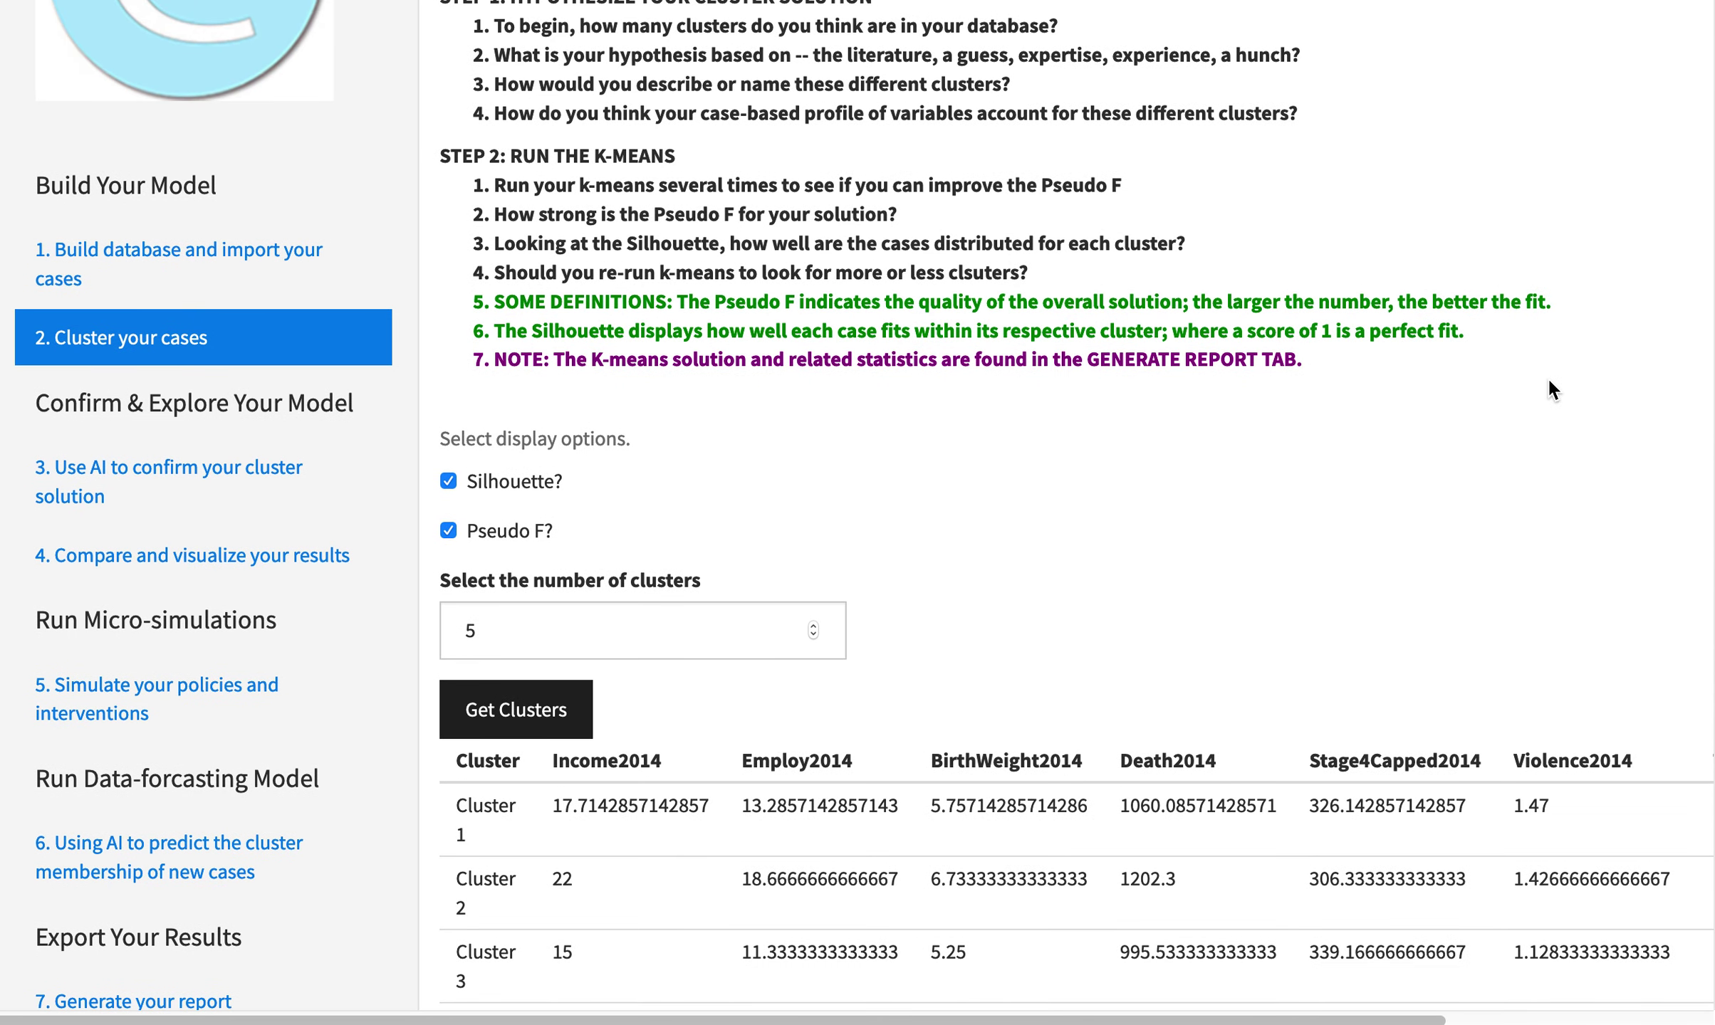